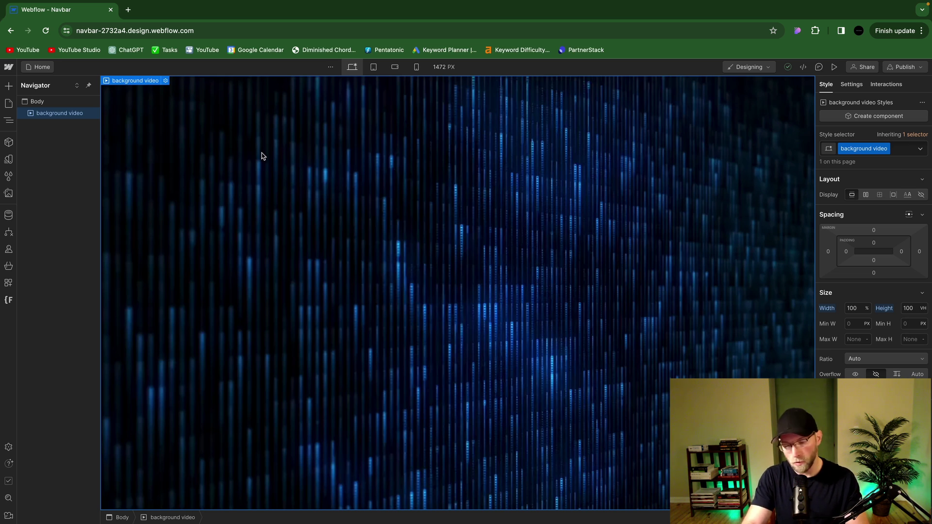
Add a Navbar with Home, About and Contact links from the Add panel
{"action": "key", "text": "super+e"}
{"action": "type", "text": "nav"}
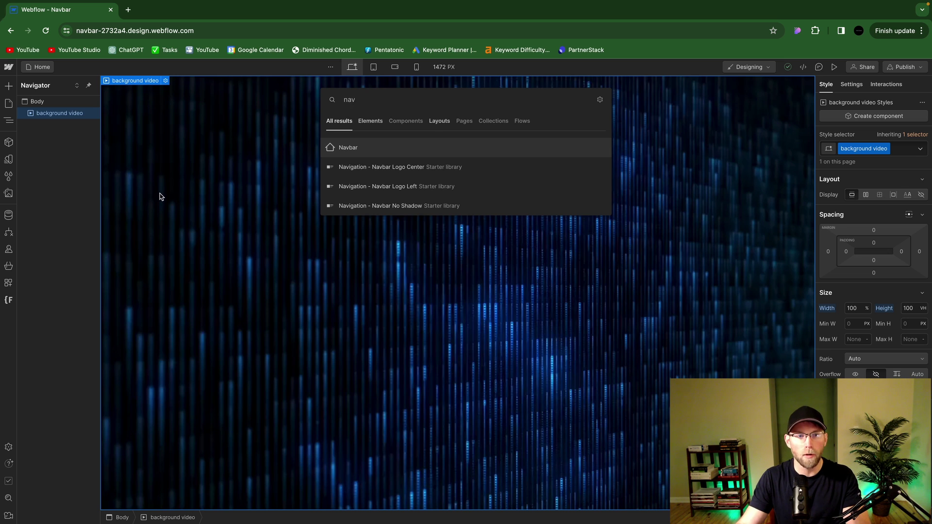
{"action": "key", "text": "Escape"}
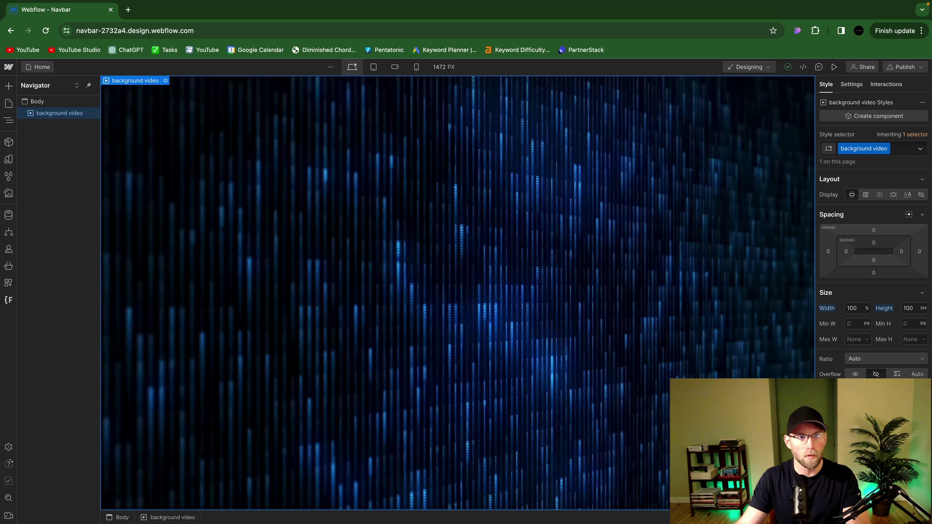
{"action": "left_click", "coordinate": [9, 88]}
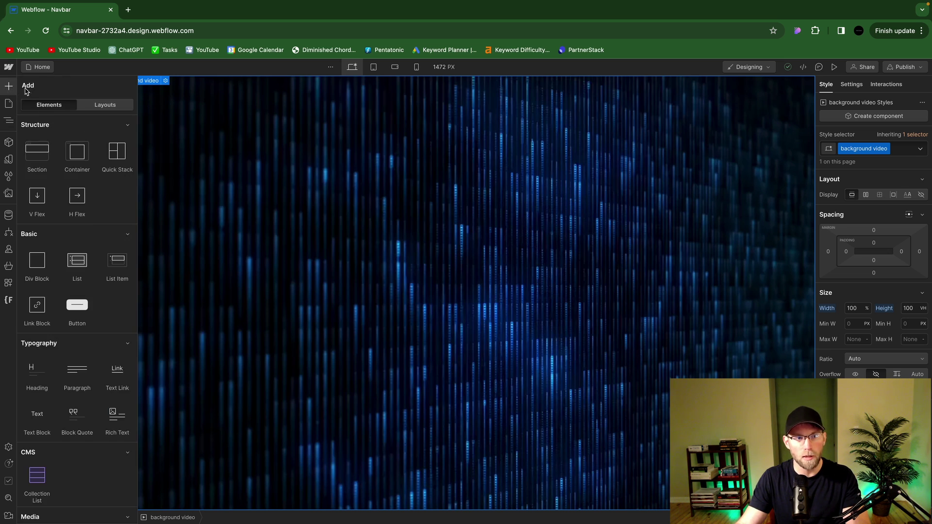
{"action": "scroll", "coordinate": [80, 371], "scroll_direction": "down", "scroll_amount": 10}
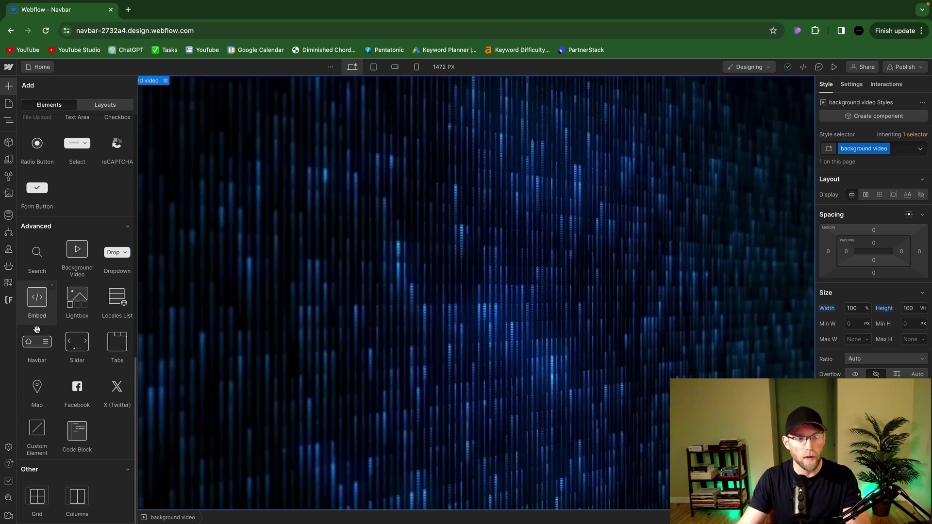
{"action": "left_click", "coordinate": [39, 348]}
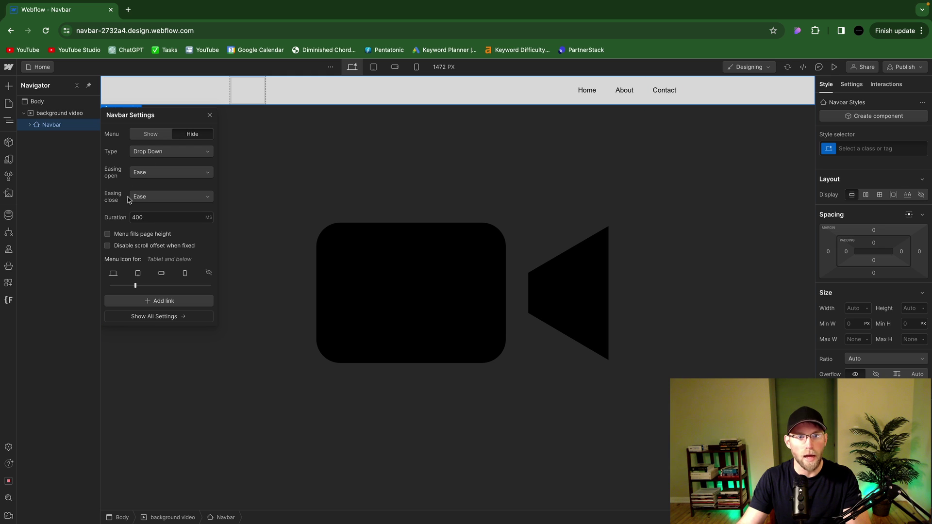
Set the navbar menu Type to Over Right and turn on Menu fills page height
{"action": "left_click", "coordinate": [165, 156]}
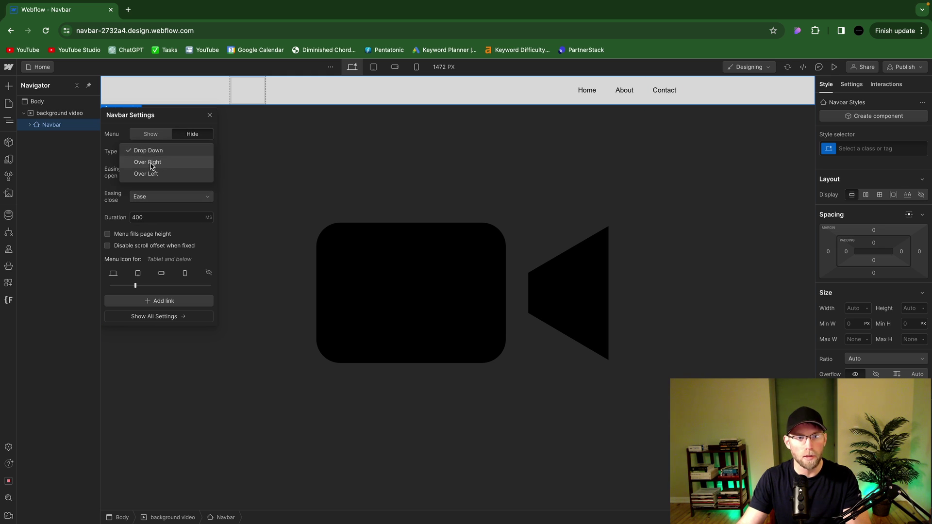
{"action": "left_click", "coordinate": [148, 162]}
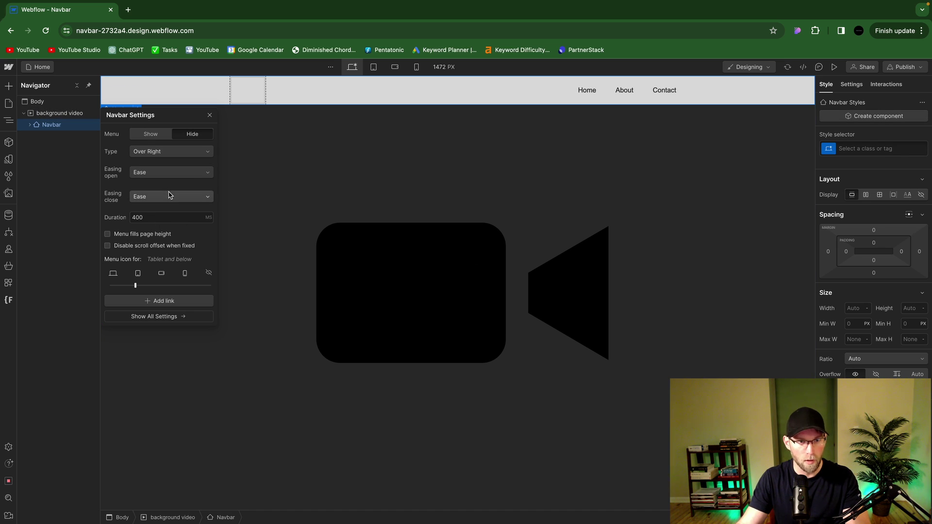
{"action": "left_click", "coordinate": [108, 234]}
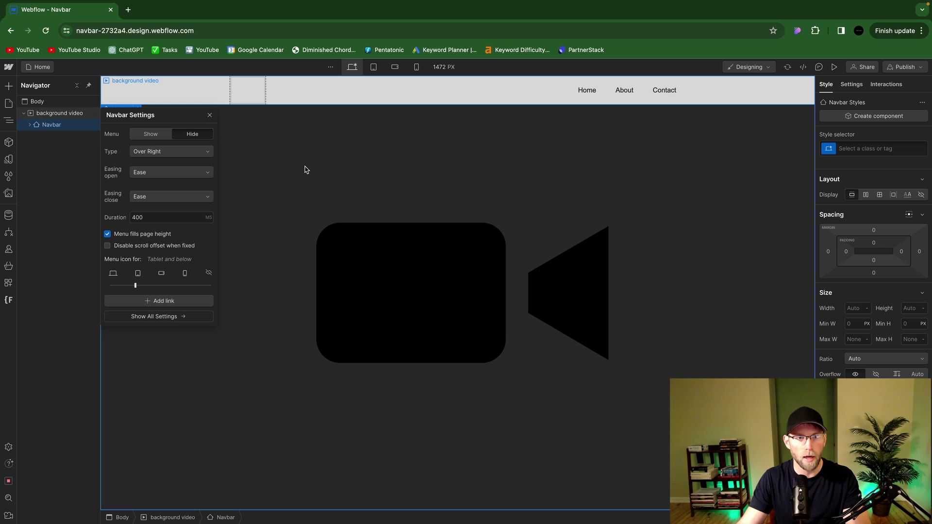
Drag the Navbar background alpha to 0, giving rgba(221, 221, 221, 0)
{"action": "left_click", "coordinate": [210, 115]}
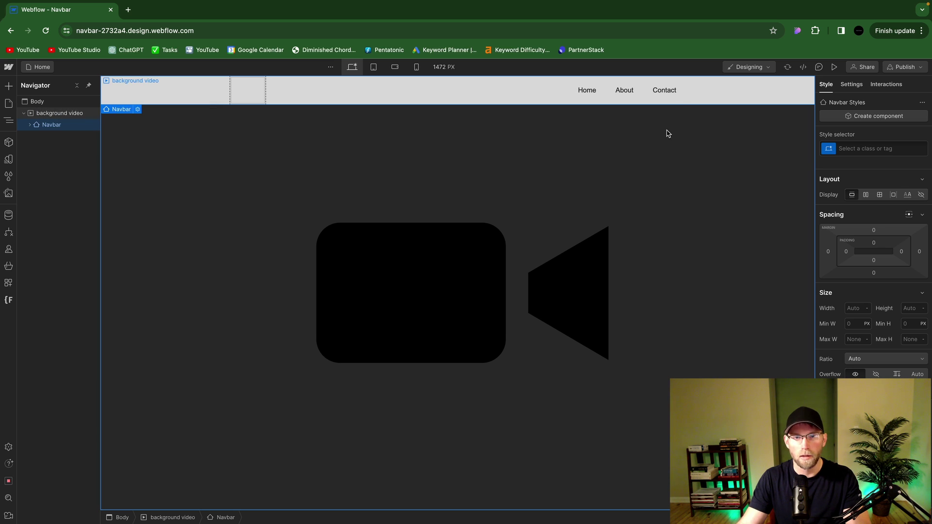
{"action": "left_click", "coordinate": [374, 95]}
{"action": "left_click", "coordinate": [165, 91]}
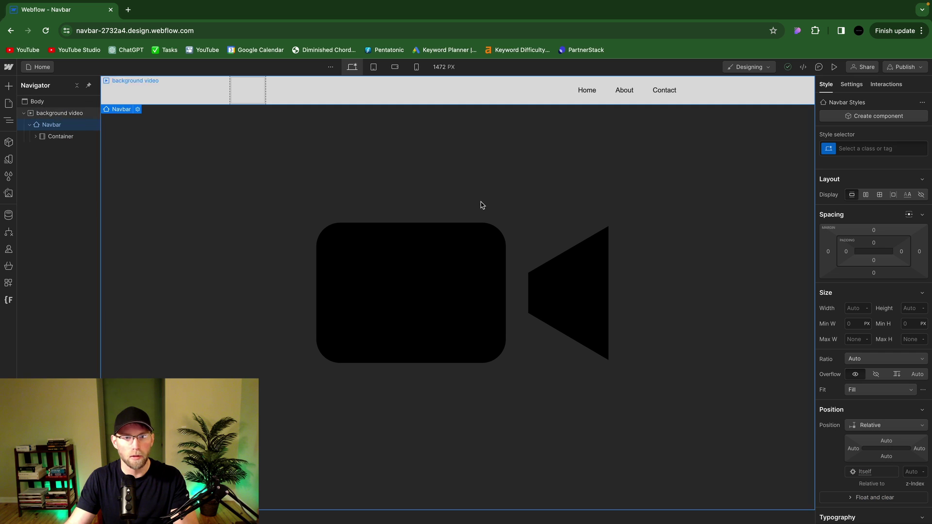
{"action": "scroll", "coordinate": [881, 398], "scroll_direction": "down", "scroll_amount": 5}
{"action": "scroll", "coordinate": [881, 397], "scroll_direction": "down", "scroll_amount": 2}
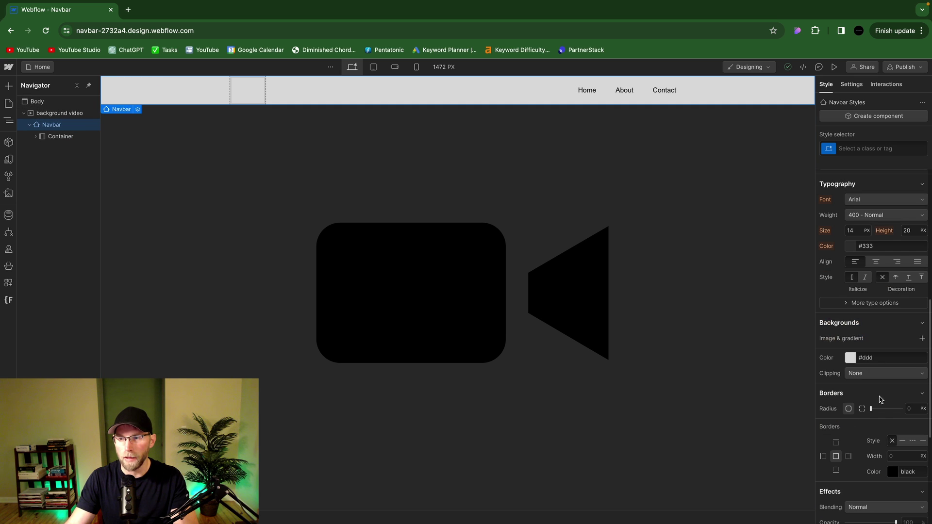
{"action": "left_click", "coordinate": [851, 358]}
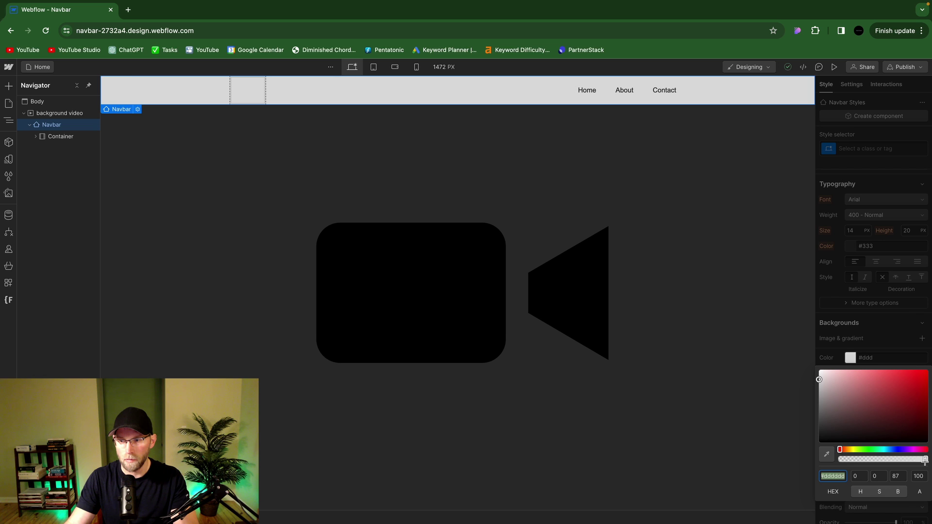
{"action": "left_click_drag", "start_coordinate": [926, 459], "coordinate": [825, 460]}
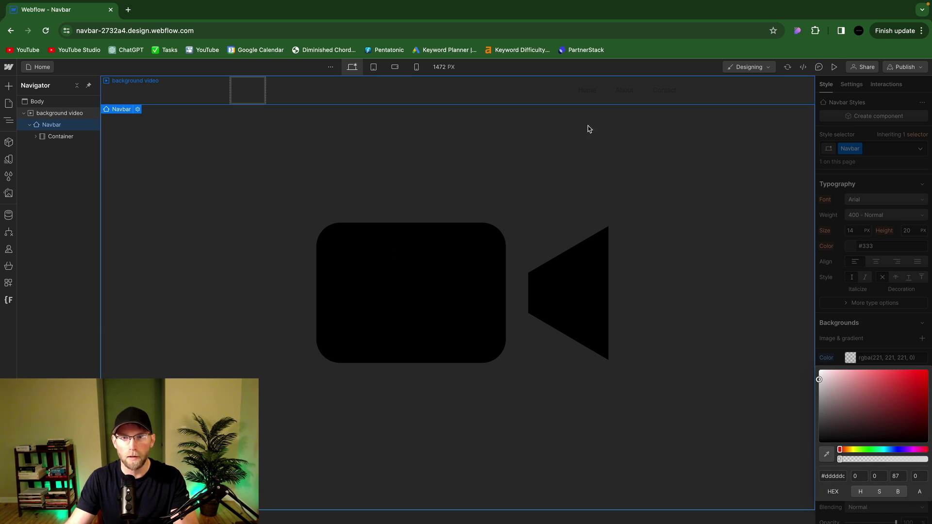
Make the Home link's text colour white
{"action": "left_click", "coordinate": [596, 98]}
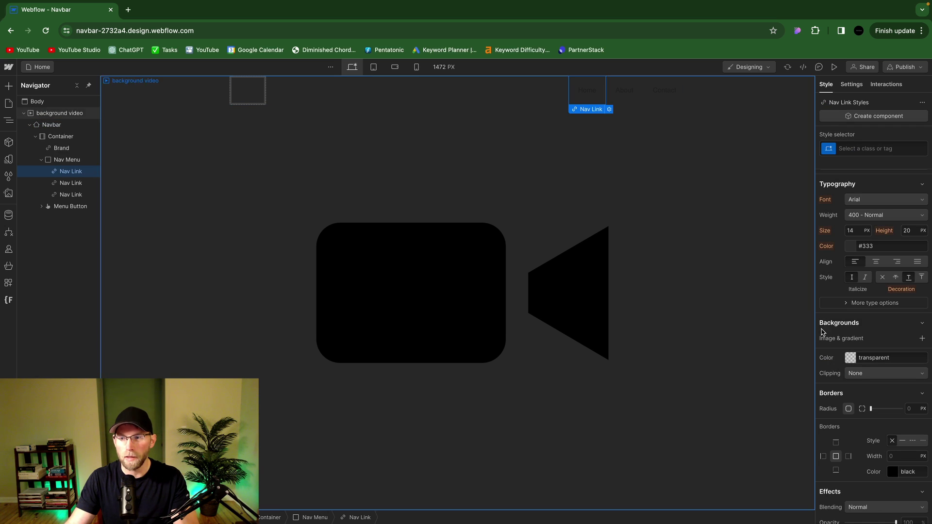
{"action": "scroll", "coordinate": [841, 291], "scroll_direction": "up", "scroll_amount": 5}
{"action": "scroll", "coordinate": [847, 296], "scroll_direction": "up", "scroll_amount": 2}
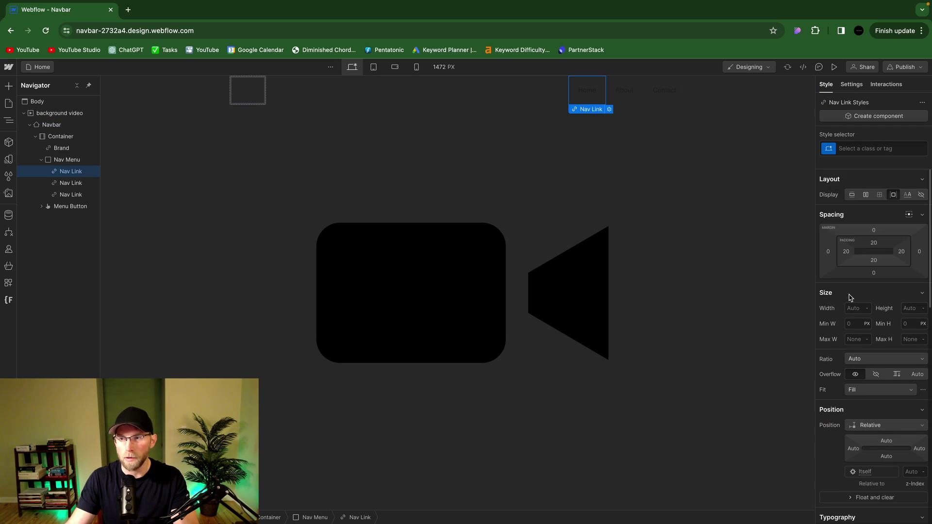
{"action": "scroll", "coordinate": [889, 391], "scroll_direction": "down", "scroll_amount": 2}
{"action": "scroll", "coordinate": [889, 396], "scroll_direction": "down", "scroll_amount": 3}
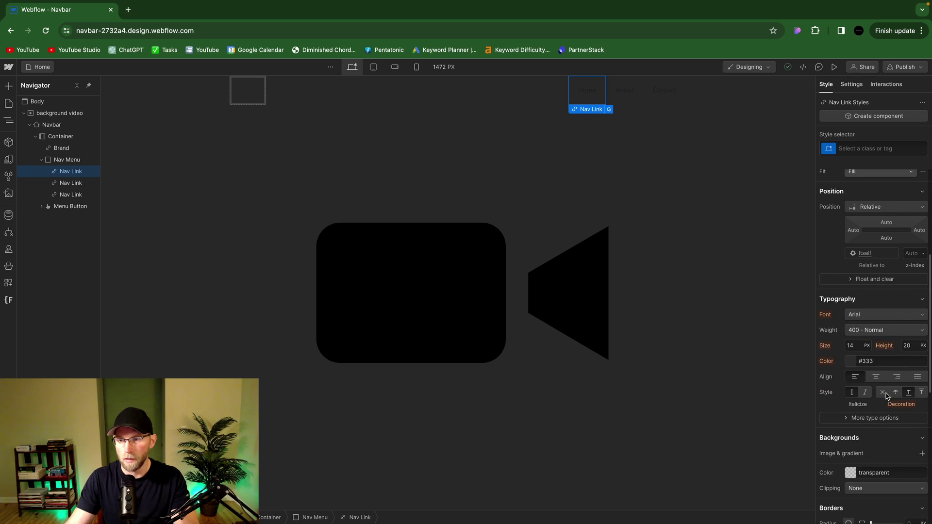
{"action": "left_click", "coordinate": [853, 365]}
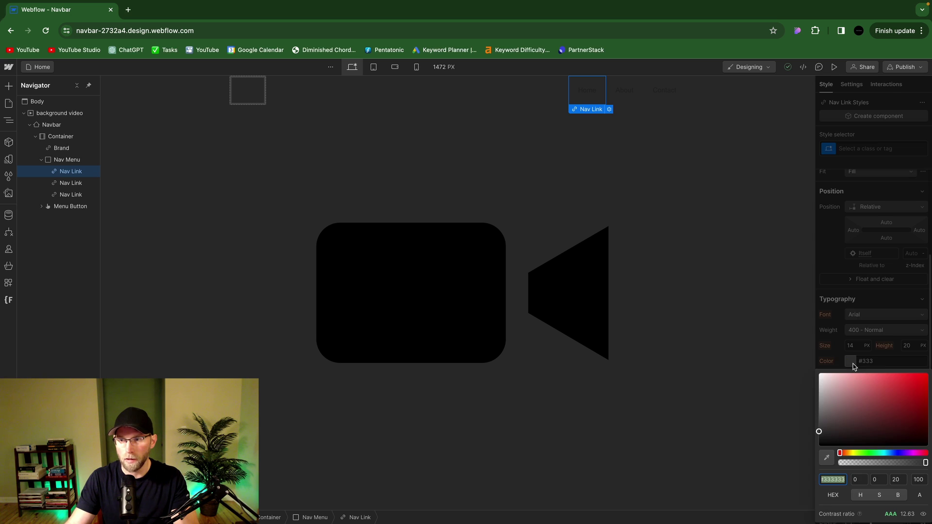
{"action": "left_click_drag", "start_coordinate": [820, 385], "coordinate": [819, 373]}
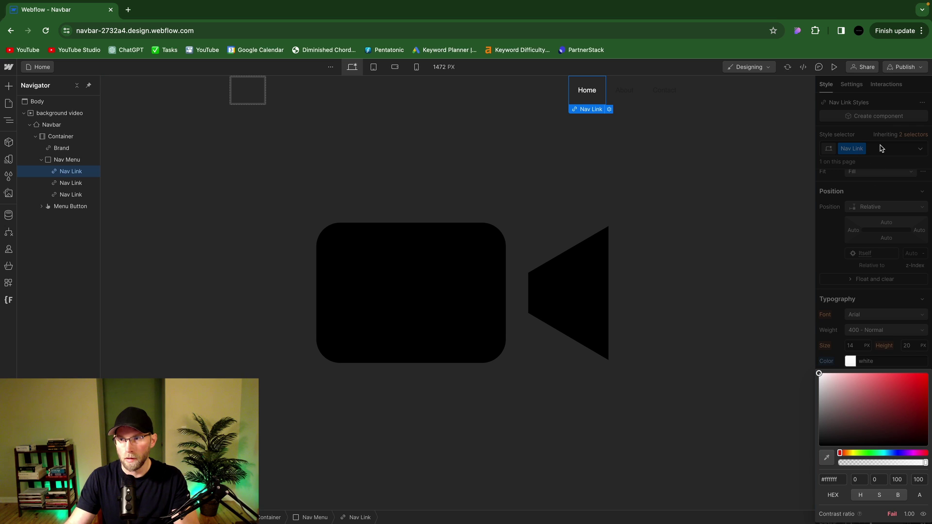
{"action": "left_click", "coordinate": [863, 151]}
Rename the Home link's class to 'nav link'
{"action": "left_click", "coordinate": [863, 149]}
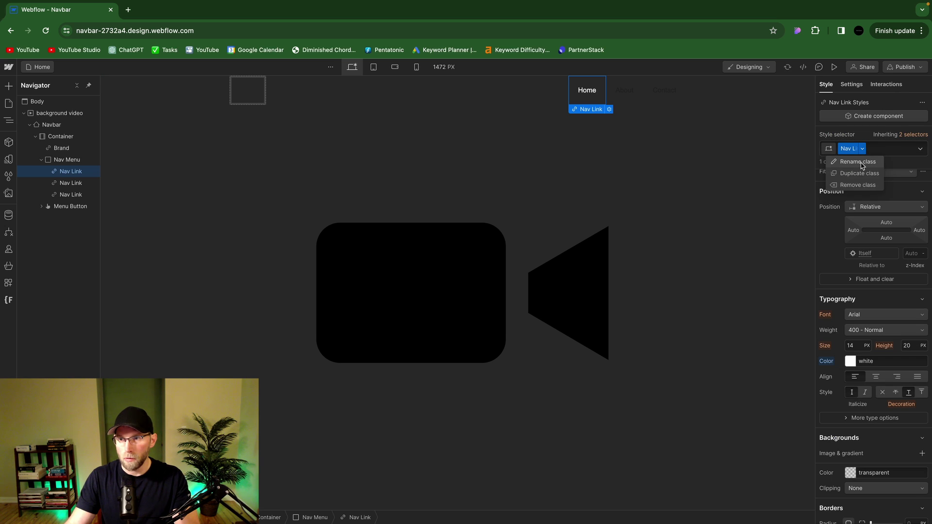
{"action": "left_click", "coordinate": [861, 162]}
{"action": "type", "text": "nav lin"}
{"action": "key", "text": "Return"}
Apply the nav link class to the About and Contact links
{"action": "left_click", "coordinate": [625, 100]}
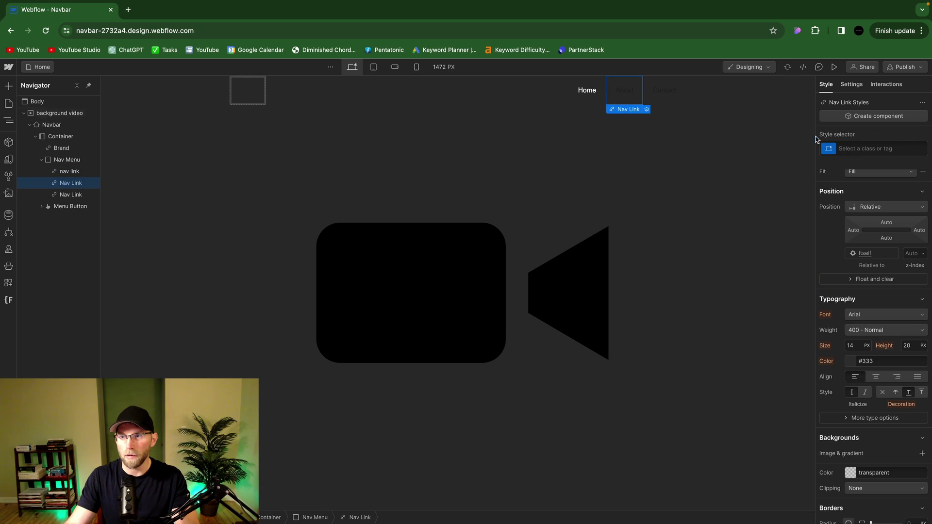
{"action": "left_click", "coordinate": [862, 150]}
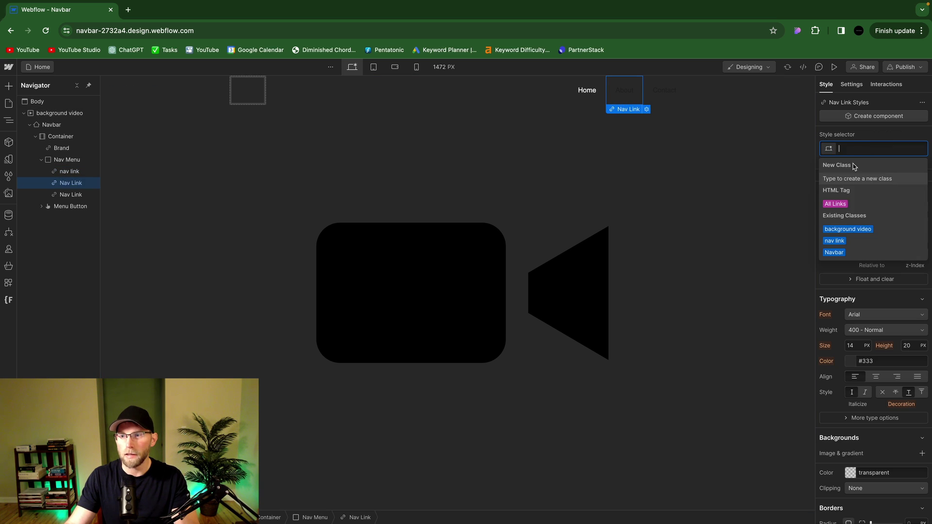
{"action": "left_click", "coordinate": [836, 241]}
{"action": "left_click", "coordinate": [669, 95]}
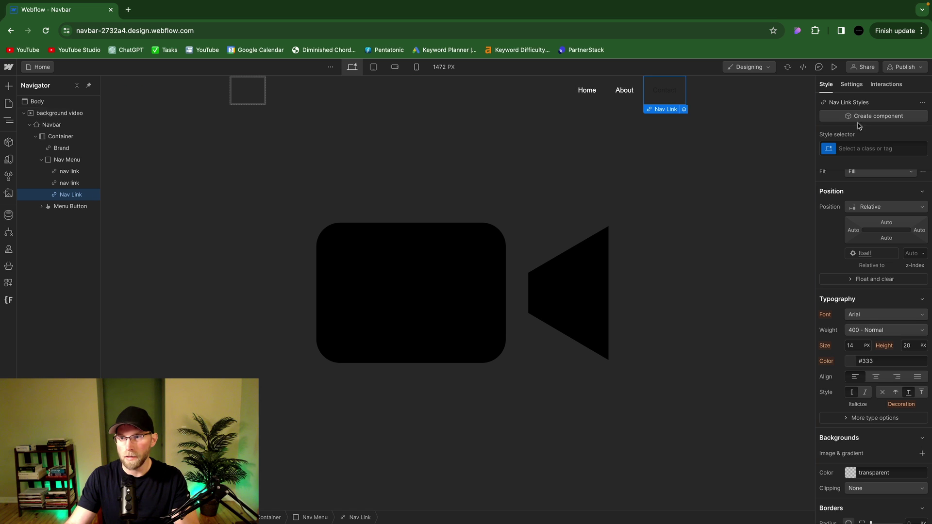
{"action": "left_click", "coordinate": [859, 150]}
{"action": "left_click", "coordinate": [837, 242]}
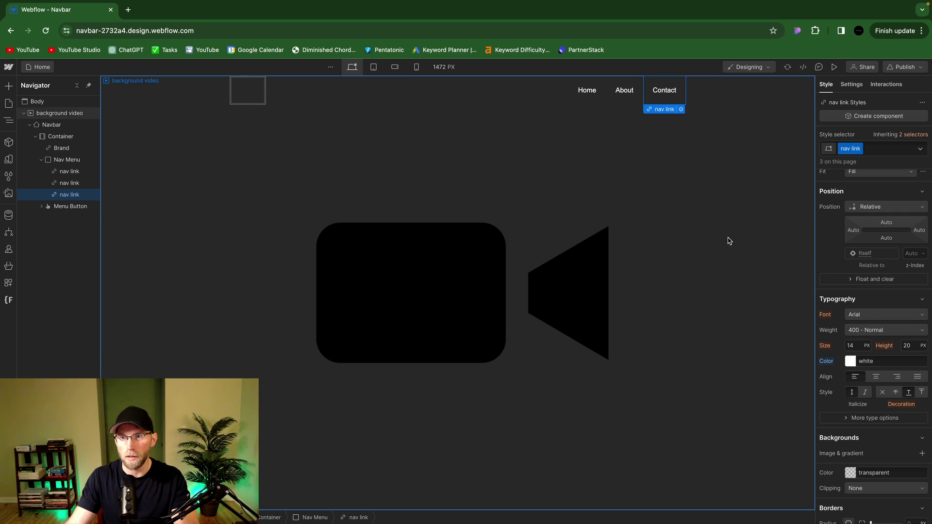
{"action": "left_click", "coordinate": [702, 236]}
Set the nav link font to Verdana
{"action": "left_click", "coordinate": [585, 94]}
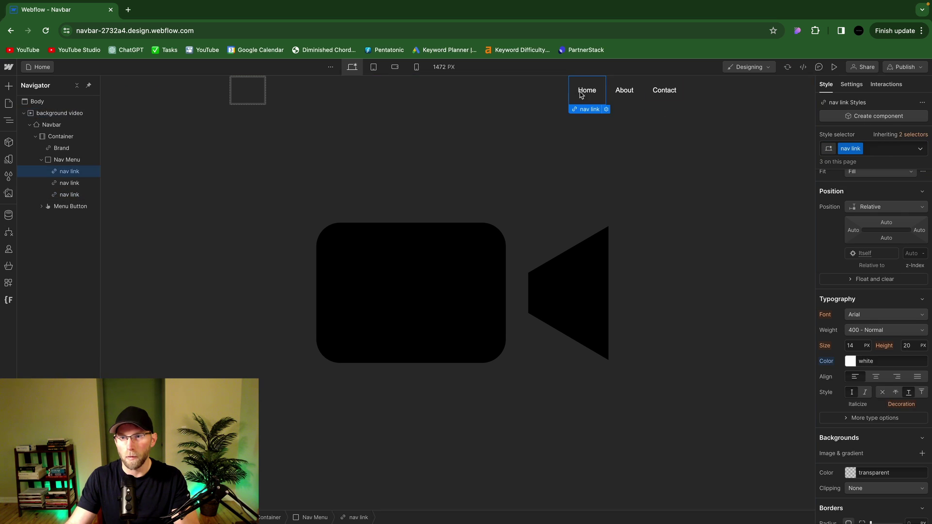
{"action": "left_click", "coordinate": [867, 320]}
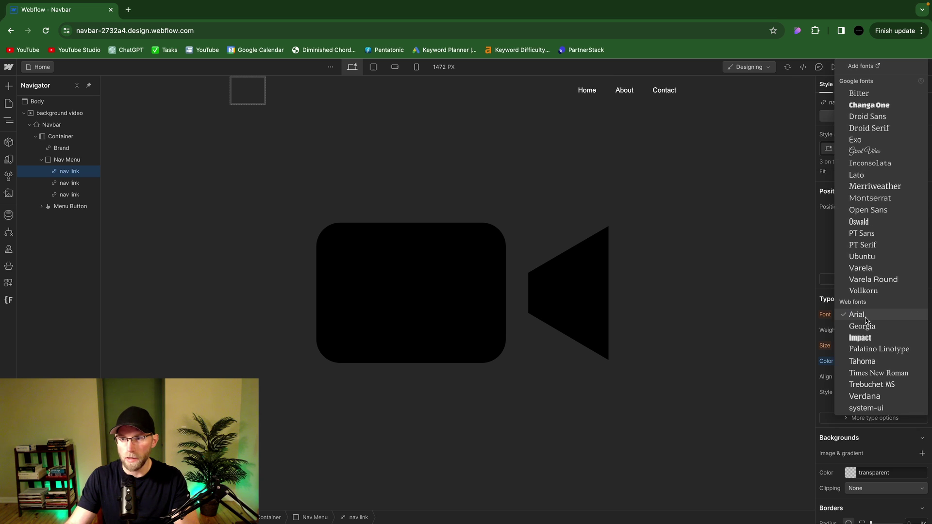
{"action": "left_click", "coordinate": [870, 397]}
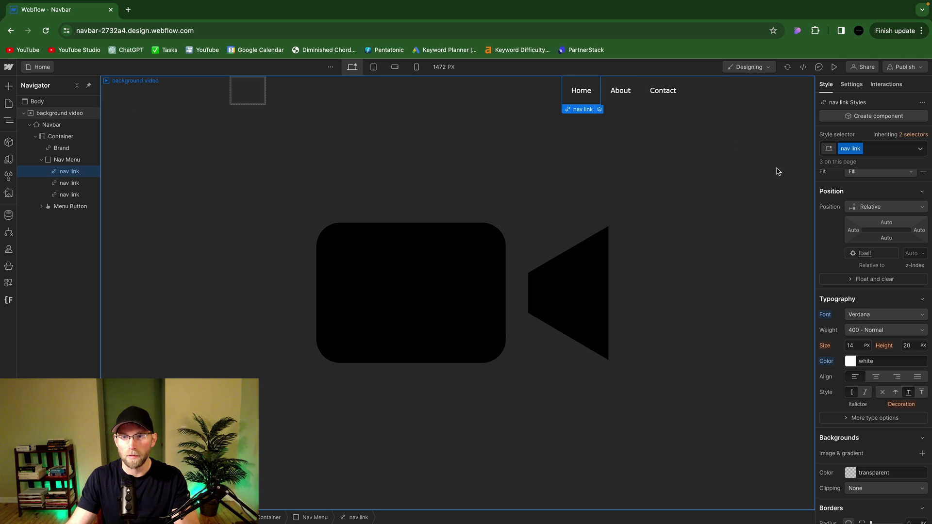
Insert an Image element inside the navbar's Brand link using Quick Find
{"action": "left_click", "coordinate": [255, 99]}
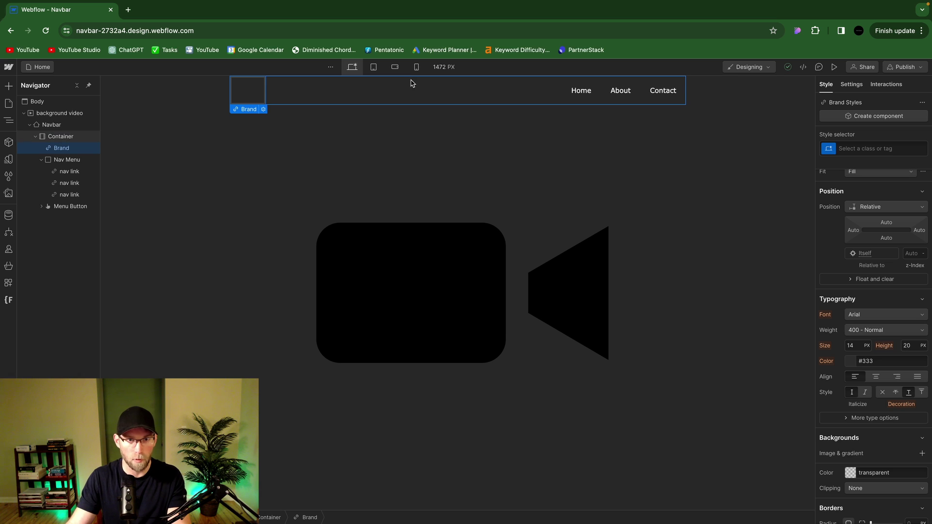
{"action": "key", "text": "super+k"}
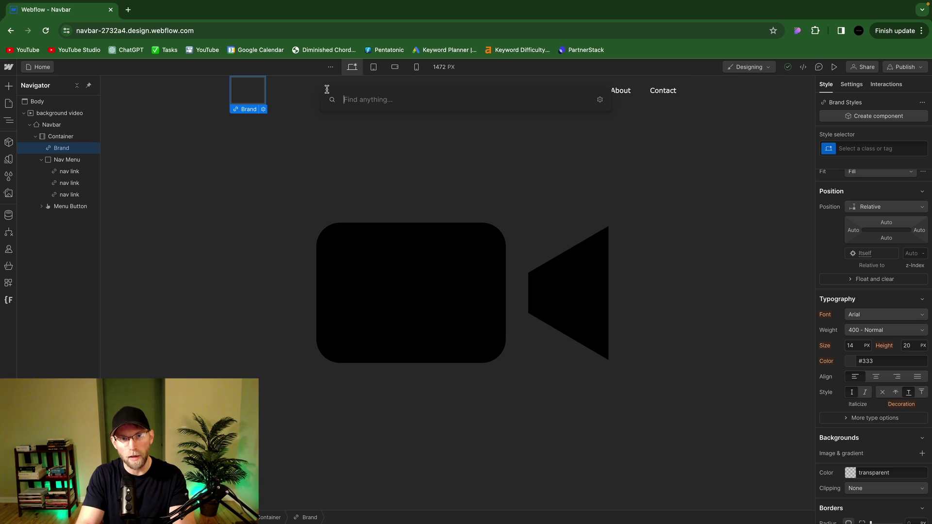
{"action": "type", "text": "im"}
{"action": "key", "text": "Return"}
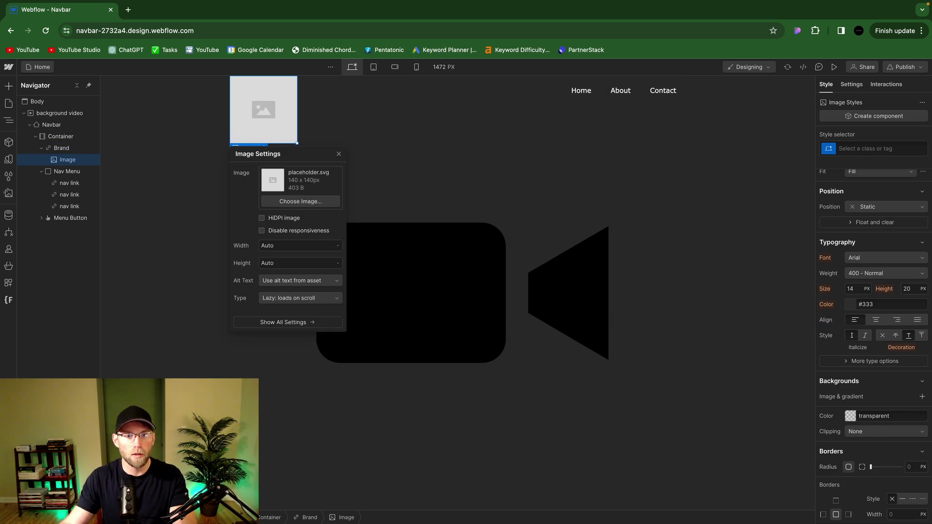
Upload TechCheck logo (transparent).svg and use it as the image
{"action": "left_click", "coordinate": [318, 201]}
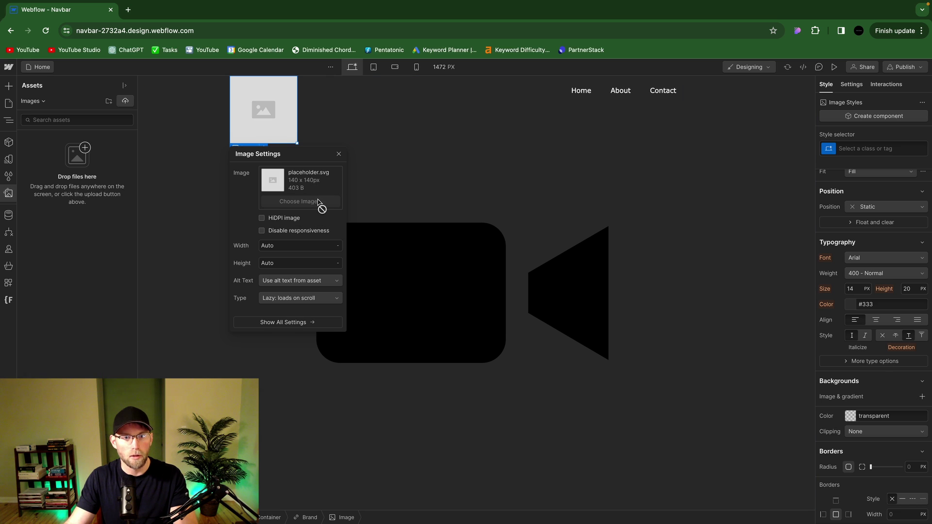
{"action": "left_click", "coordinate": [127, 105]}
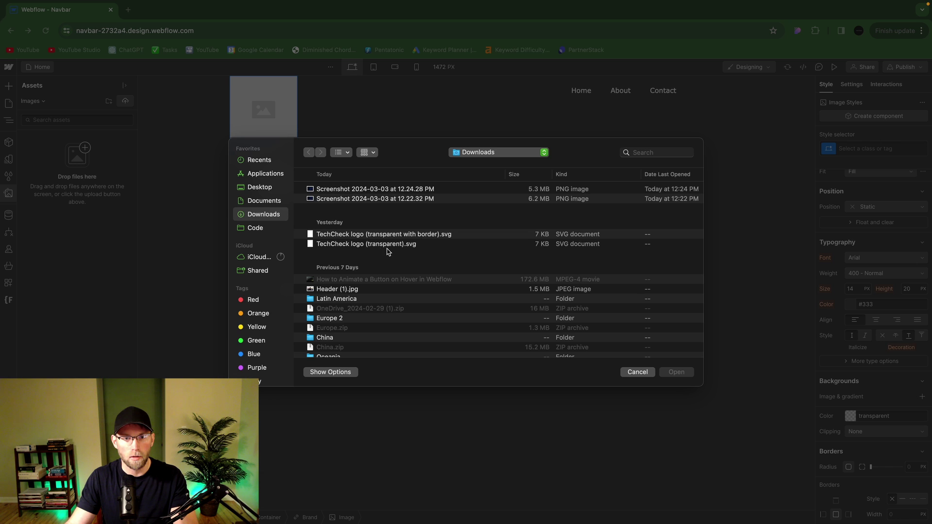
{"action": "left_click", "coordinate": [338, 245]}
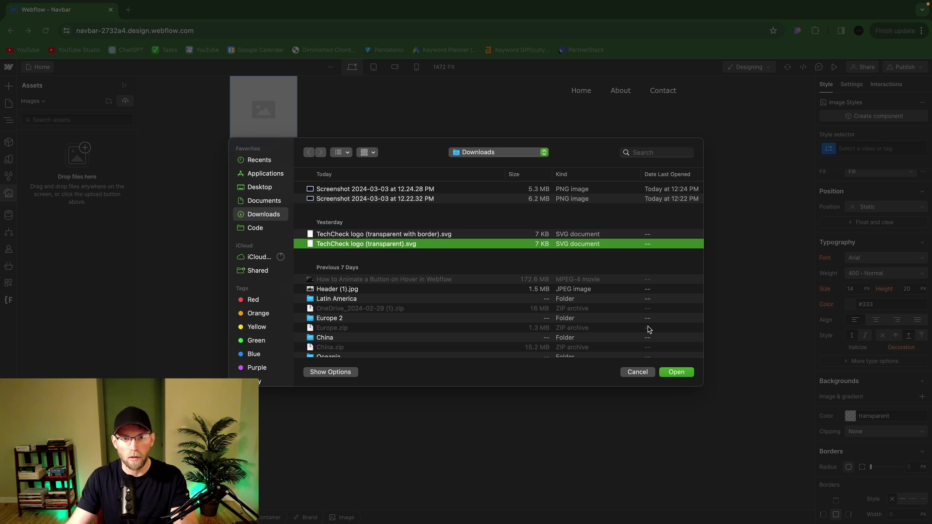
{"action": "left_click", "coordinate": [675, 374]}
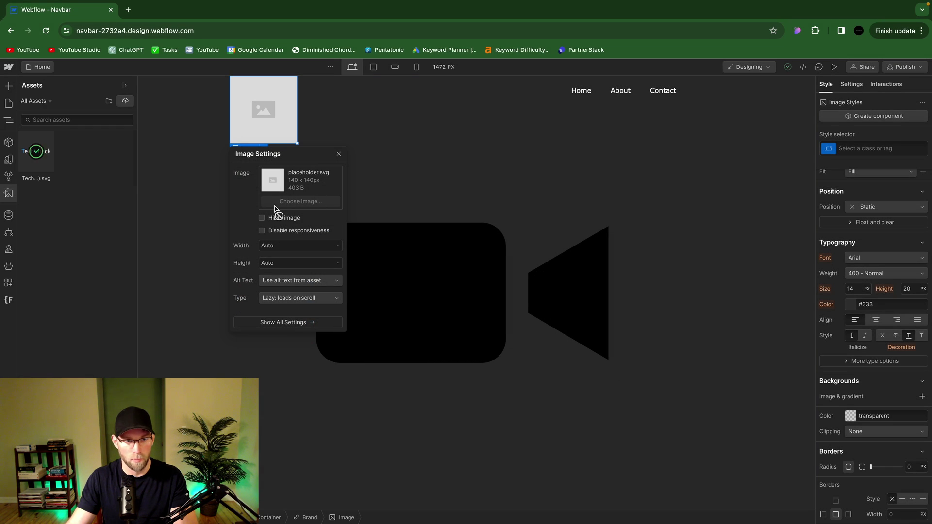
{"action": "left_click", "coordinate": [35, 144]}
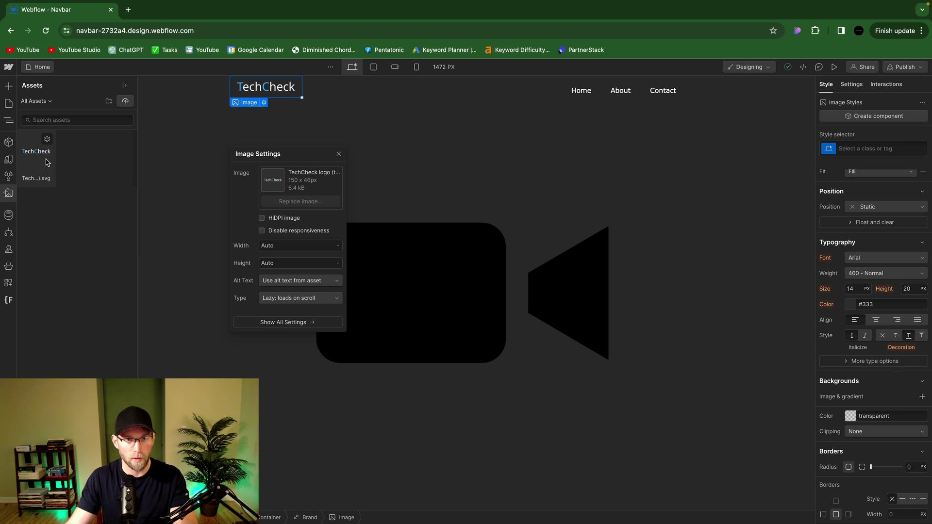
Give the brand image a new class named 'logo'
{"action": "key", "text": "z"}
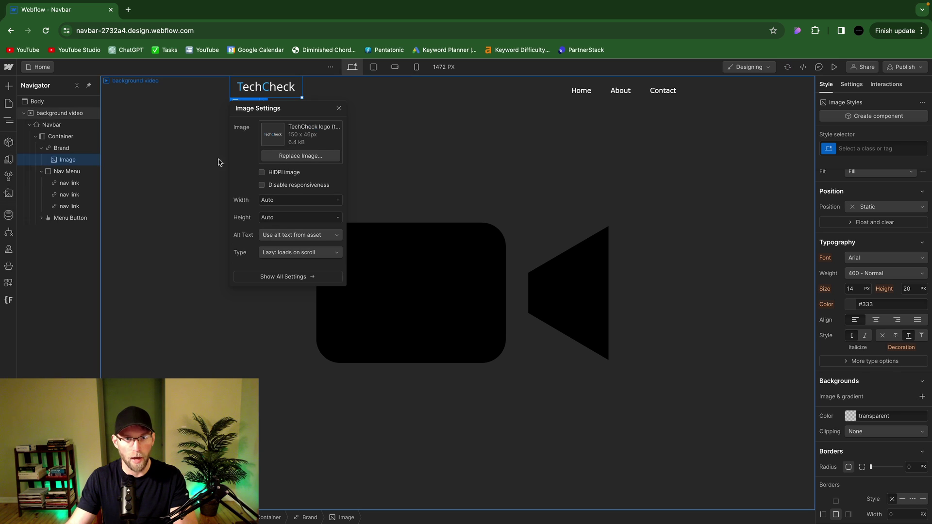
{"action": "left_click", "coordinate": [339, 109]}
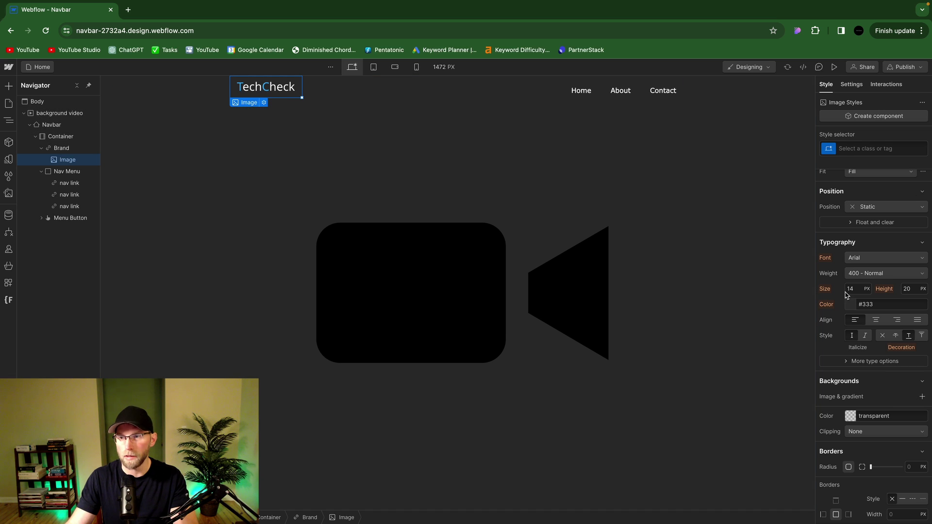
{"action": "scroll", "coordinate": [855, 310], "scroll_direction": "up", "scroll_amount": 5}
{"action": "left_click", "coordinate": [863, 149]}
{"action": "type", "text": "logo"}
{"action": "key", "text": "Return"}
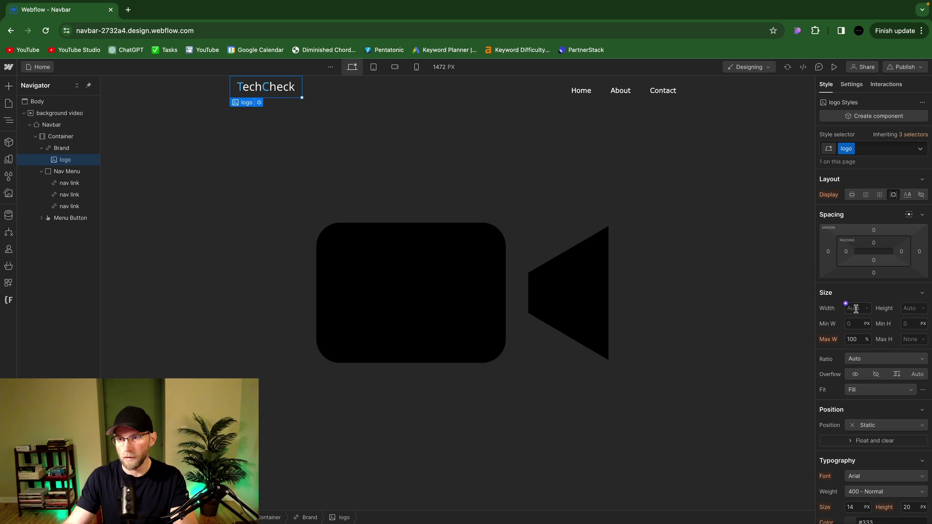
Set the logo width to 100px, then nudge it up to 122 px
{"action": "type", "text": "100px"}
{"action": "key", "text": "Return"}
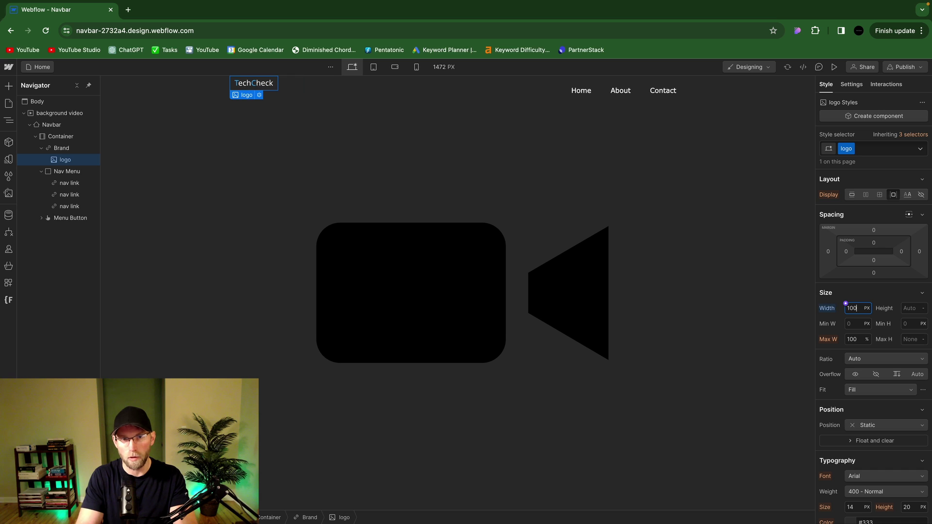
{"action": "key", "text": "Up"}
{"action": "key", "text": "Up"}
{"action": "key", "text": "Up"}
{"action": "key", "text": "Up"}
{"action": "key", "text": "Up"}
{"action": "key", "text": "Up"}
{"action": "key", "text": "Up"}
{"action": "key", "text": "Up"}
{"action": "key", "text": "Up"}
{"action": "key", "text": "Up"}
{"action": "key", "text": "Up"}
{"action": "key", "text": "Up"}
{"action": "key", "text": "Up"}
{"action": "key", "text": "Up"}
{"action": "key", "text": "Up"}
{"action": "key", "text": "Up"}
{"action": "key", "text": "Up"}
{"action": "key", "text": "Up"}
{"action": "key", "text": "Up"}
{"action": "key", "text": "Up"}
{"action": "key", "text": "Up"}
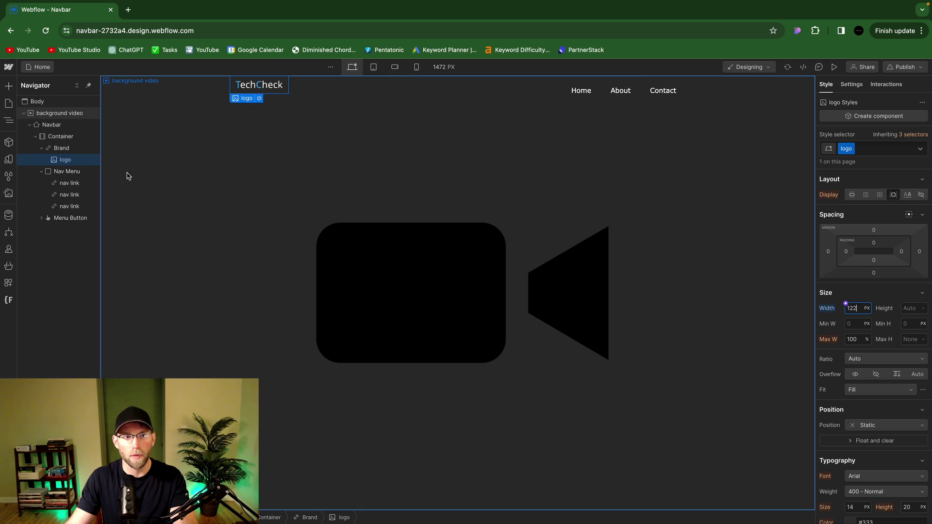
Collapse Brand, Nav Menu and Container in the Navigator under Navbar
{"action": "left_click", "coordinate": [68, 138]}
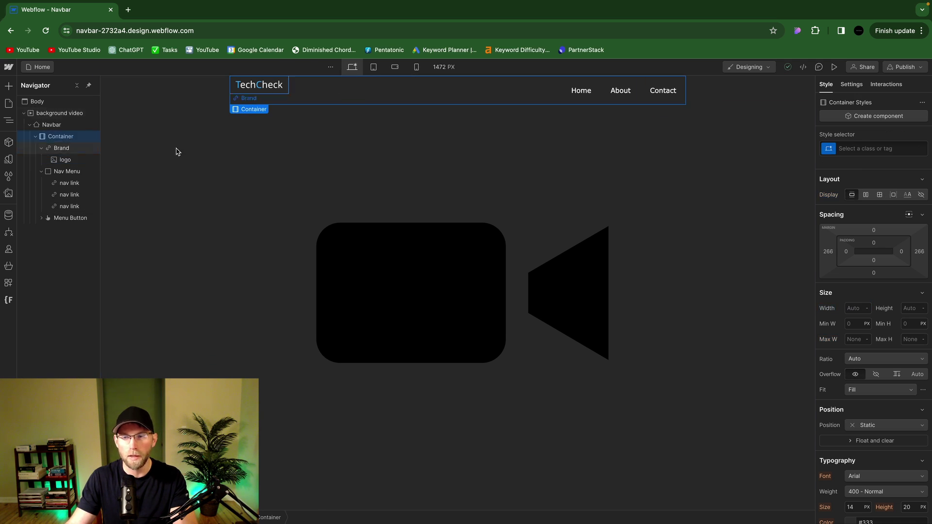
{"action": "left_click", "coordinate": [42, 149]}
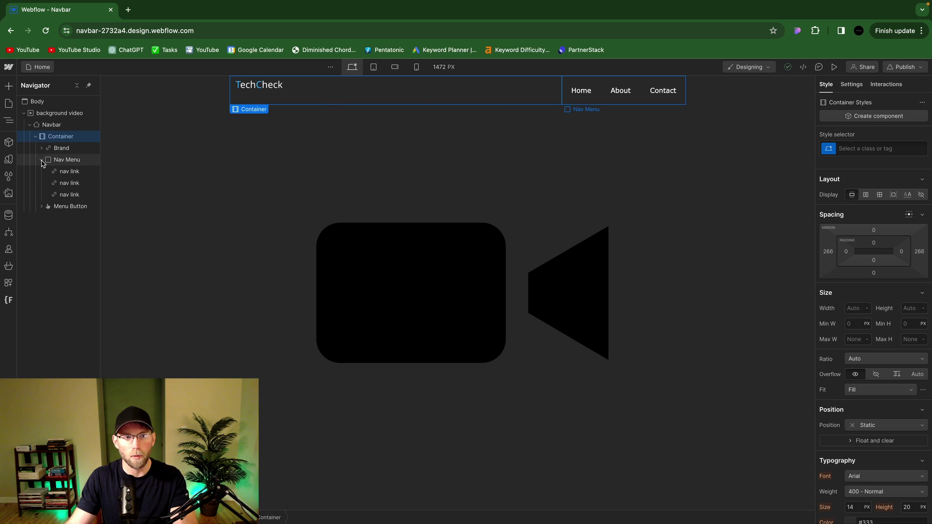
{"action": "left_click", "coordinate": [10, 88]}
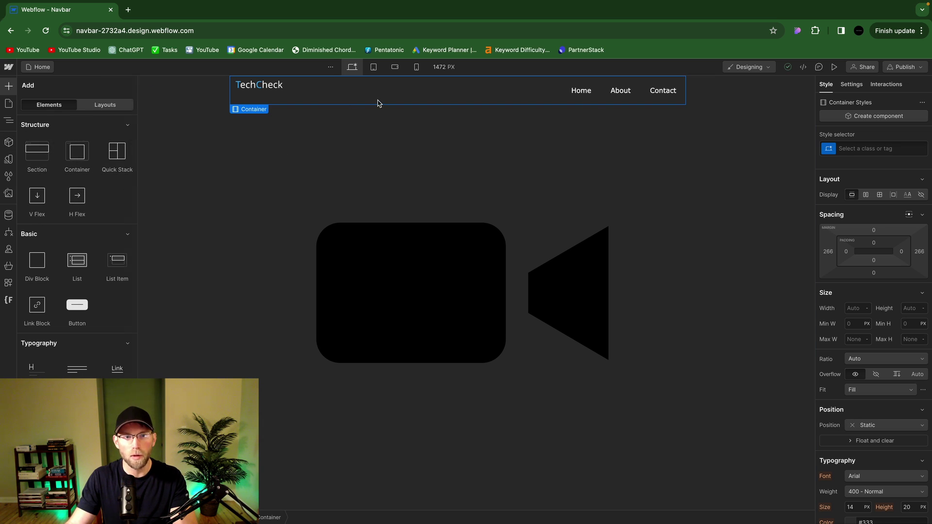
{"action": "key", "text": "z"}
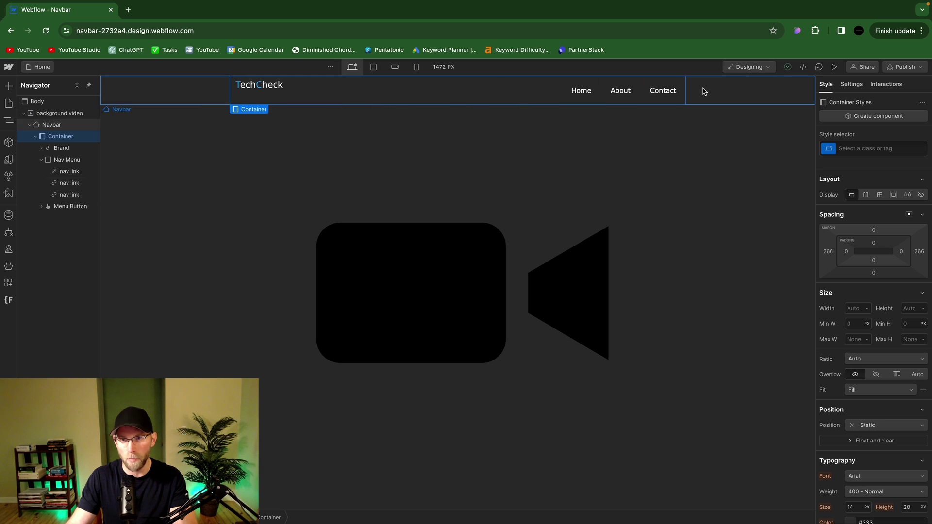
{"action": "left_click", "coordinate": [41, 160]}
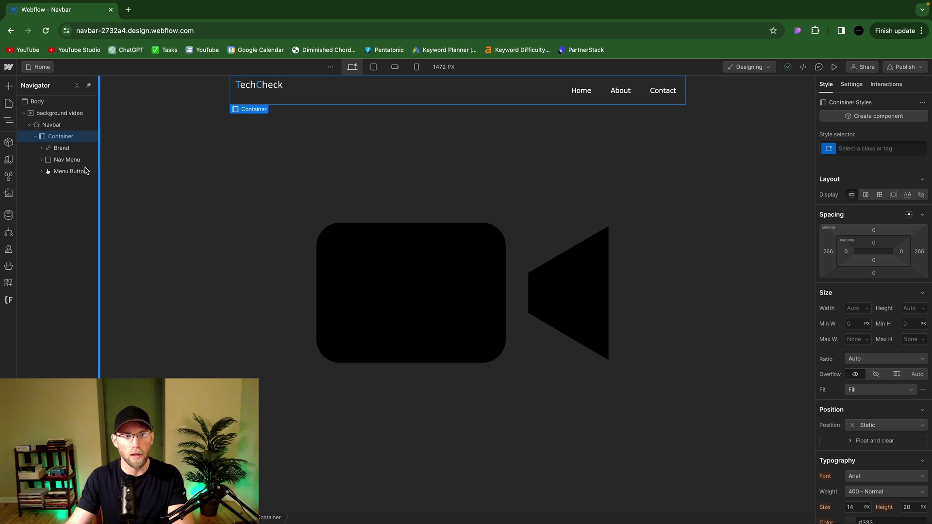
{"action": "left_click", "coordinate": [36, 136]}
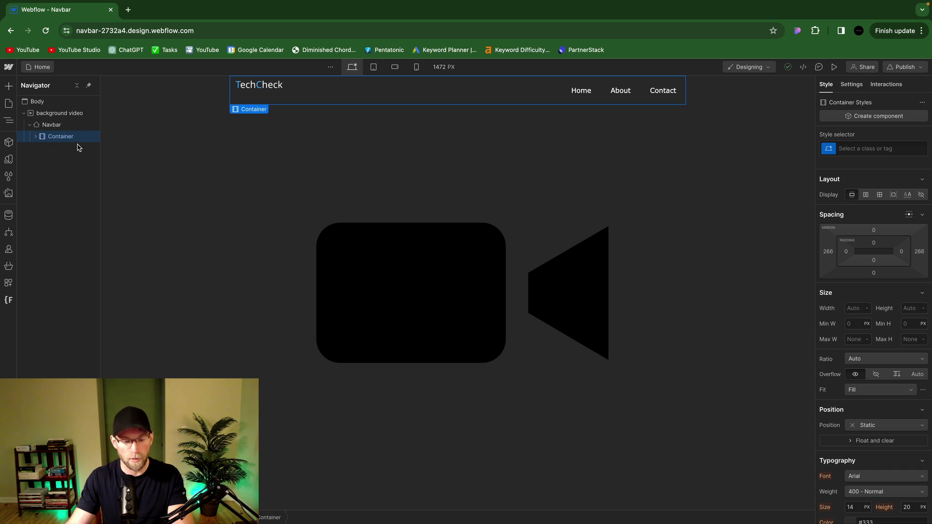
Add a Div Block classed 'container' and move it directly under Navbar
{"action": "key", "text": "super+k"}
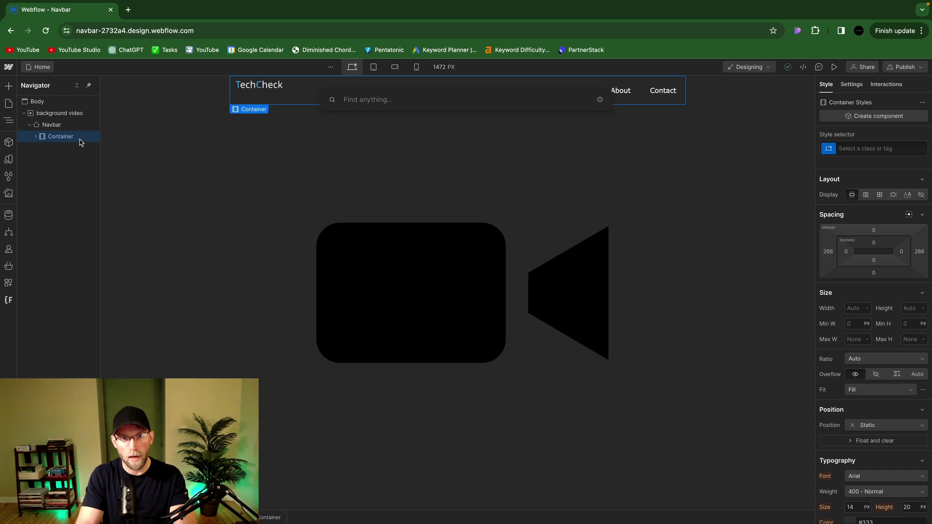
{"action": "type", "text": "div"}
{"action": "key", "text": "Return"}
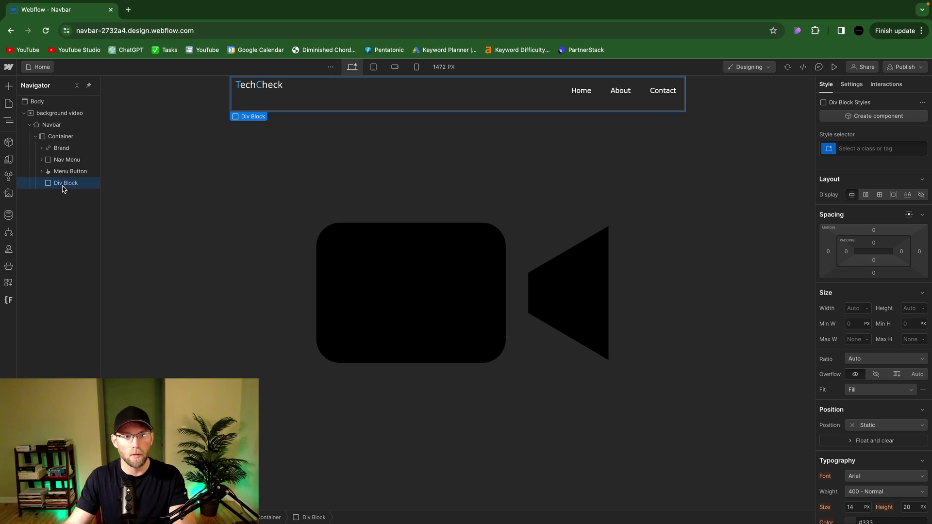
{"action": "left_click", "coordinate": [872, 148]}
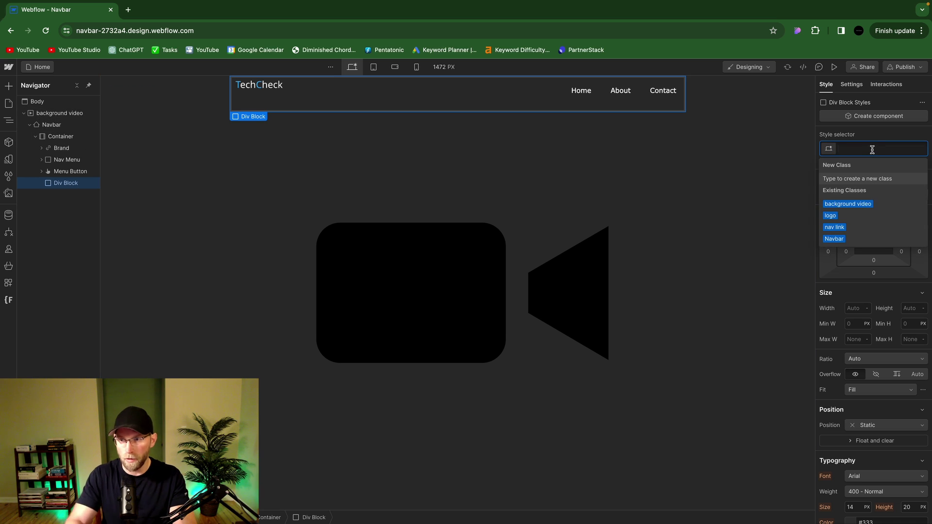
{"action": "type", "text": "container"}
{"action": "key", "text": "Return"}
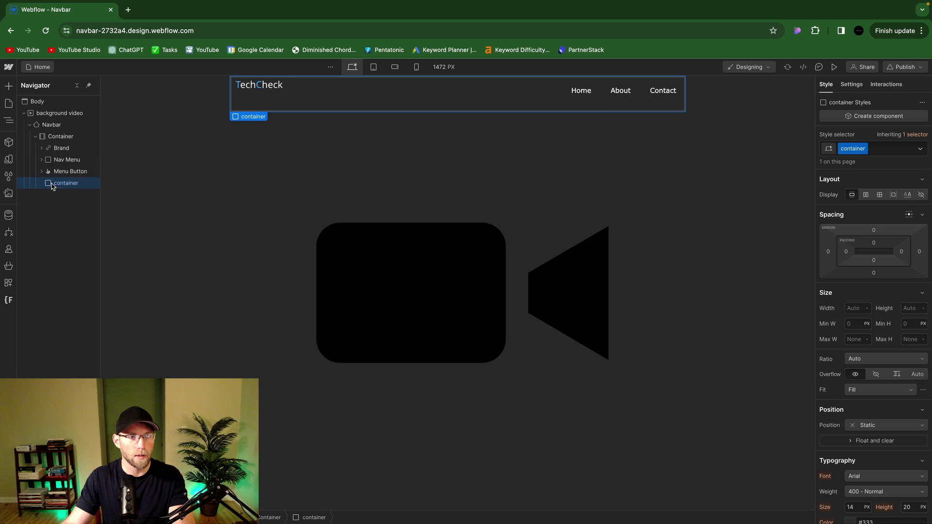
{"action": "mouse_move", "coordinate": [52, 186]}
{"action": "left_mouse_down"}
{"action": "mouse_move", "coordinate": [44, 138]}
{"action": "mouse_move", "coordinate": [57, 149]}
{"action": "mouse_move", "coordinate": [27, 164]}
{"action": "mouse_move", "coordinate": [21, 156]}
{"action": "mouse_move", "coordinate": [50, 183]}
{"action": "mouse_move", "coordinate": [67, 185]}
{"action": "left_mouse_up"}
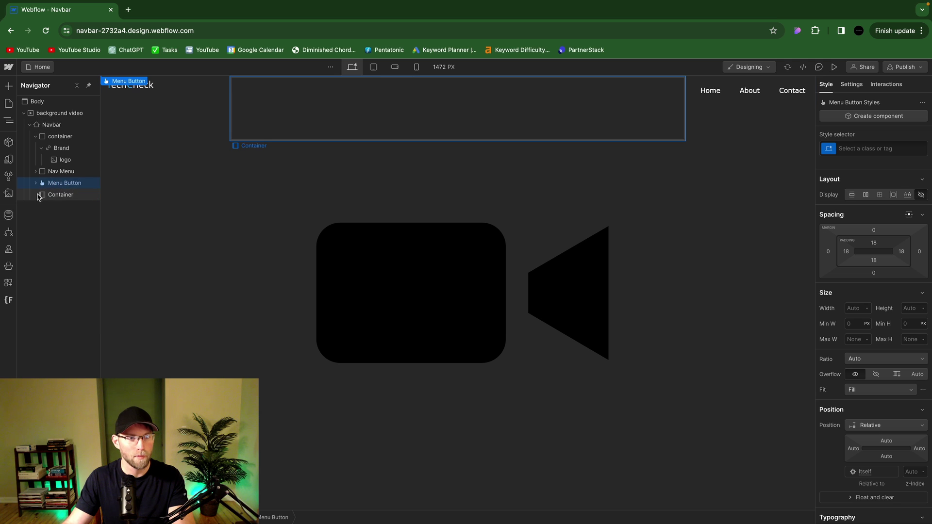
Delete the old empty Container and move Nav Menu into the new container
{"action": "left_click", "coordinate": [60, 196]}
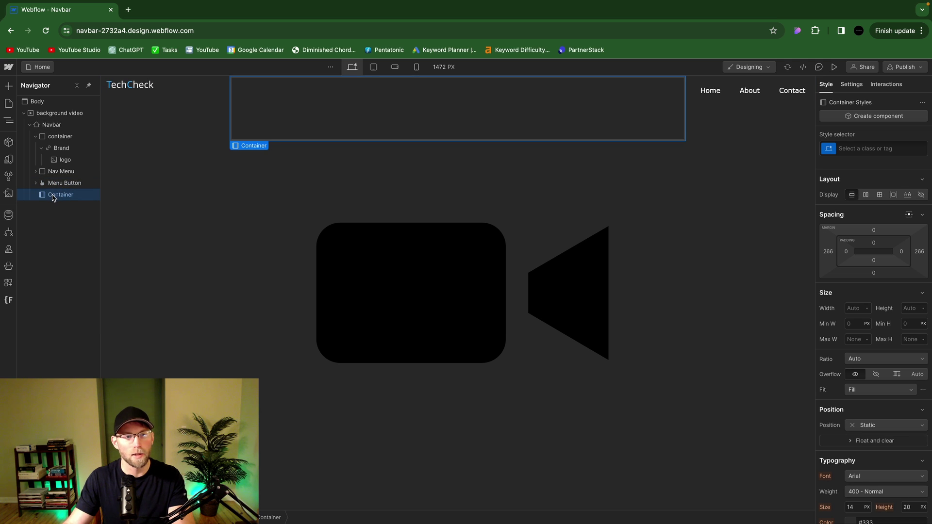
{"action": "key", "text": "Delete"}
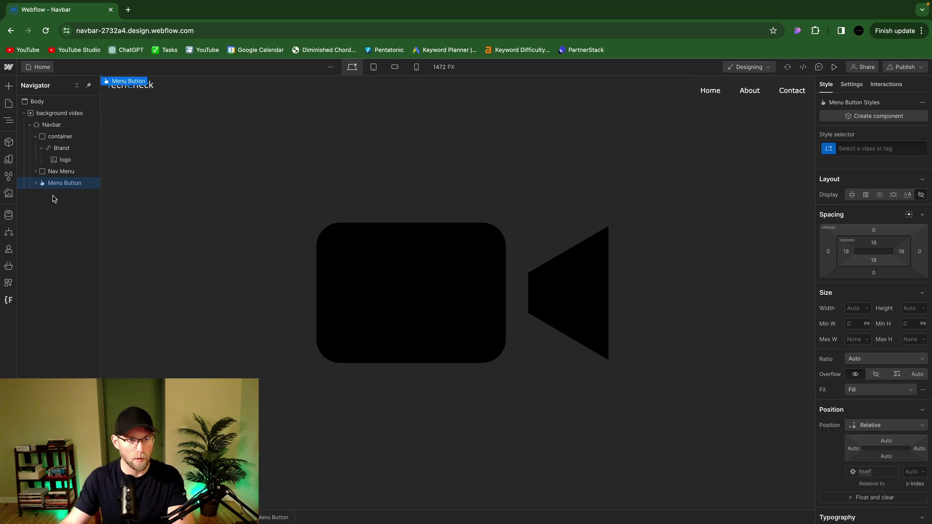
{"action": "left_click", "coordinate": [35, 136]}
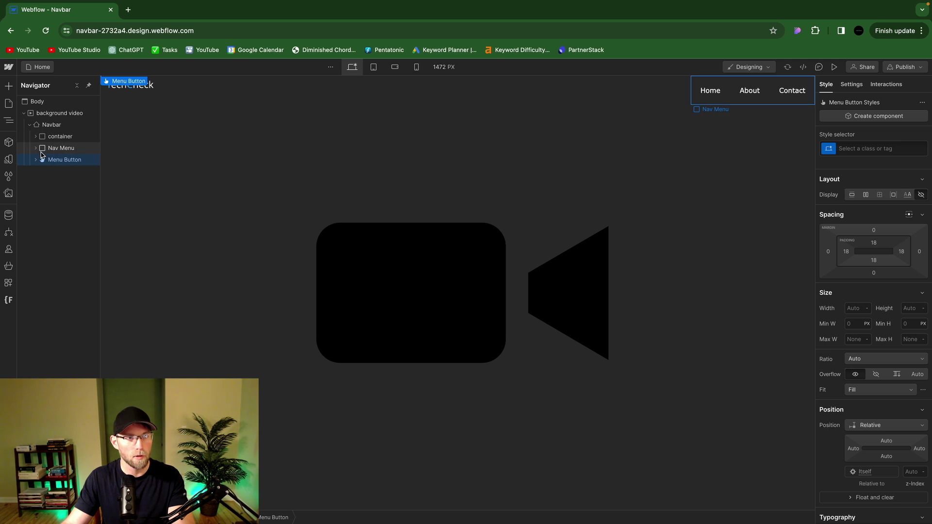
{"action": "left_click", "coordinate": [36, 137]}
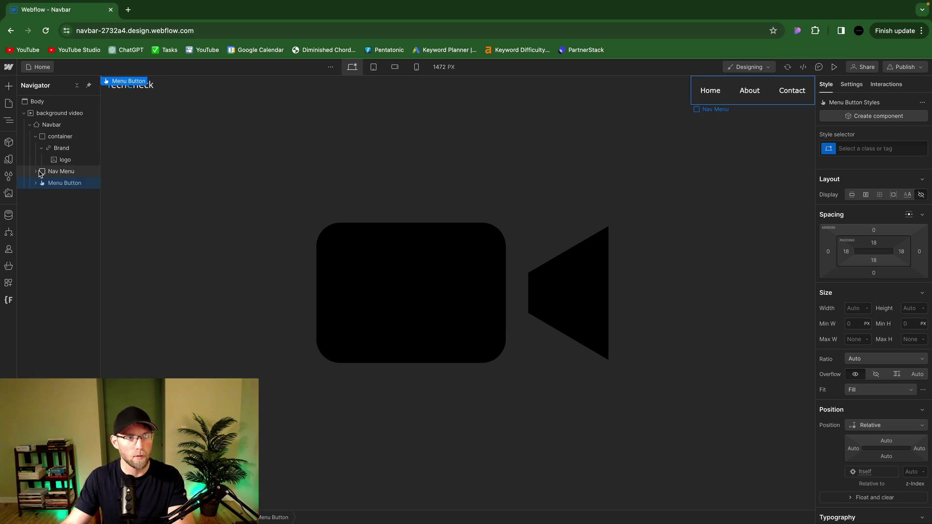
{"action": "left_click_drag", "start_coordinate": [41, 175], "coordinate": [56, 187]}
Set the container's left and right padding to 8% each
{"action": "left_click", "coordinate": [36, 137]}
{"action": "left_click", "coordinate": [36, 137]}
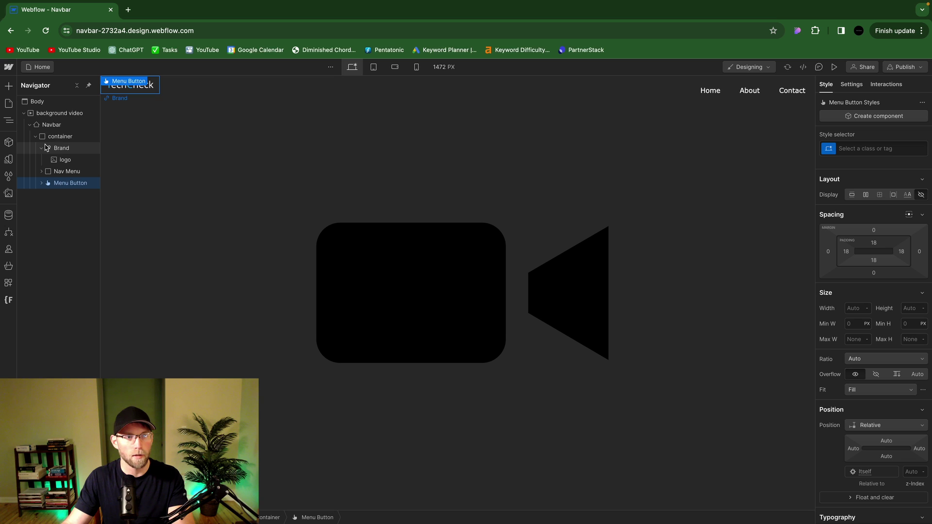
{"action": "left_click", "coordinate": [62, 137]}
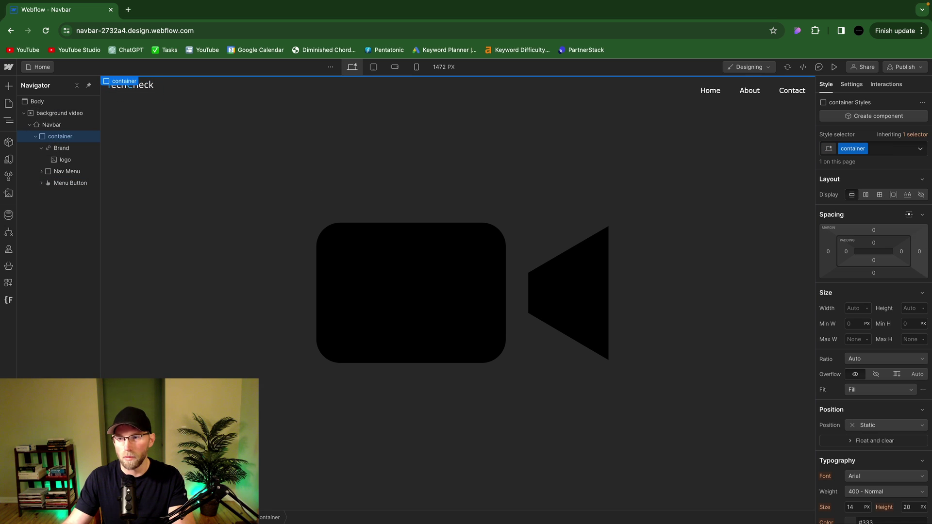
{"action": "left_click", "coordinate": [847, 252]}
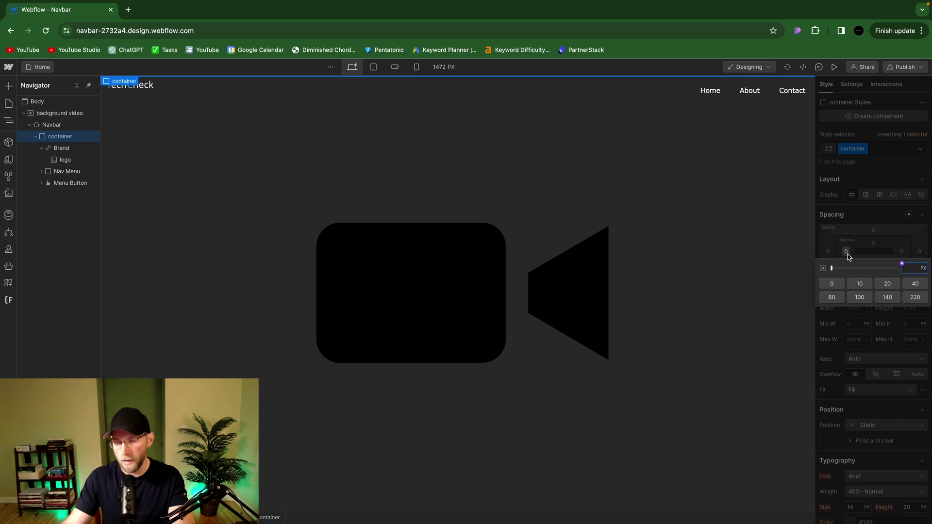
{"action": "type", "text": "8"}
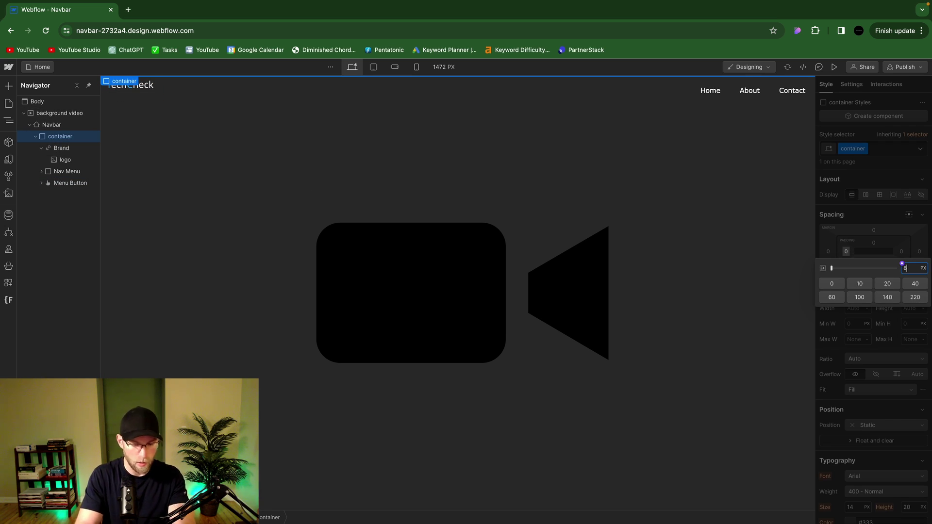
{"action": "type", "text": "%"}
{"action": "key", "text": "Return"}
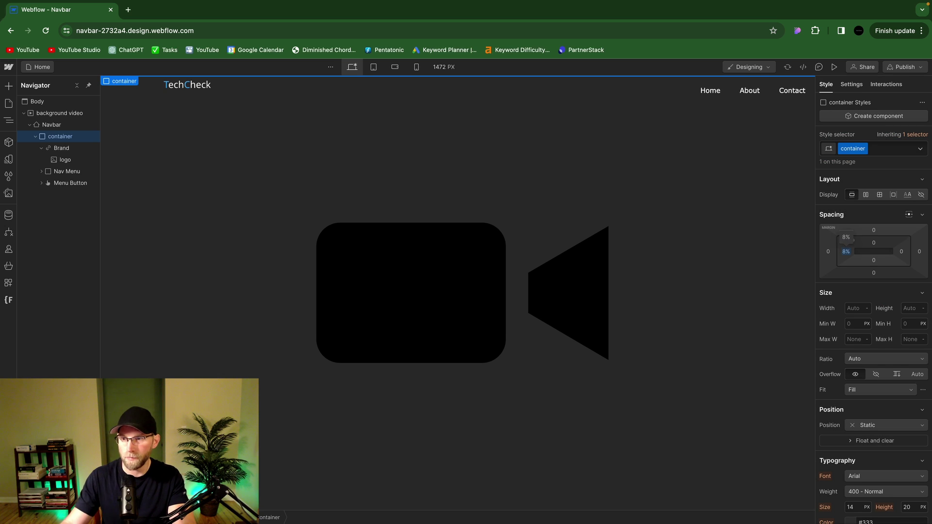
{"action": "left_click", "coordinate": [902, 252]}
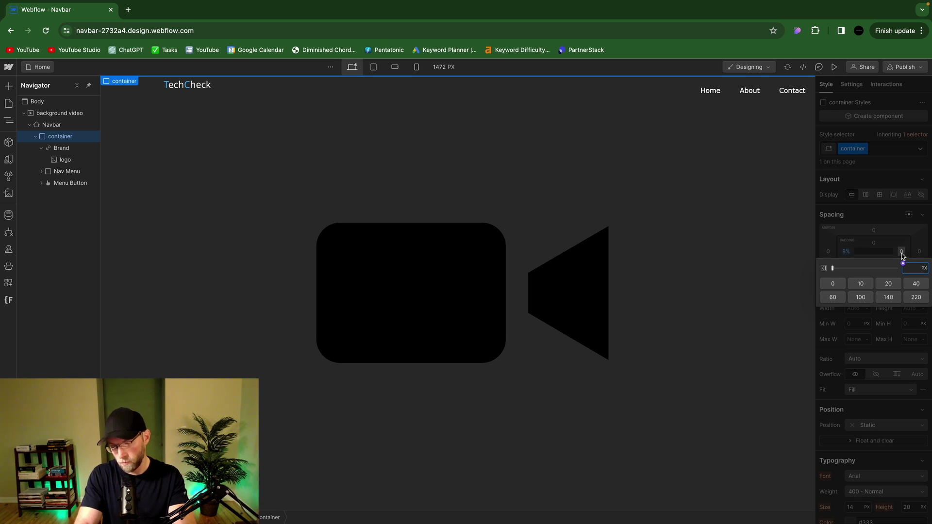
{"action": "type", "text": "8%"}
{"action": "key", "text": "Return"}
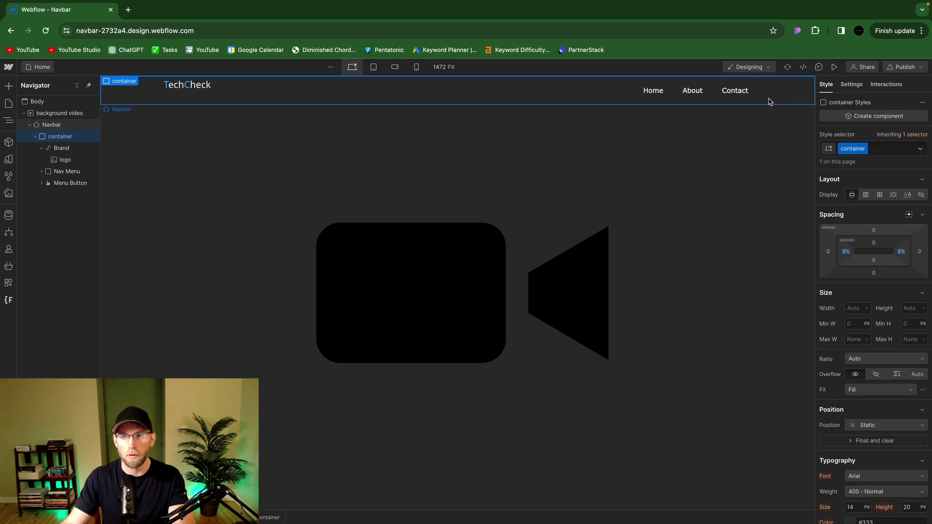
{"action": "left_click", "coordinate": [834, 67]}
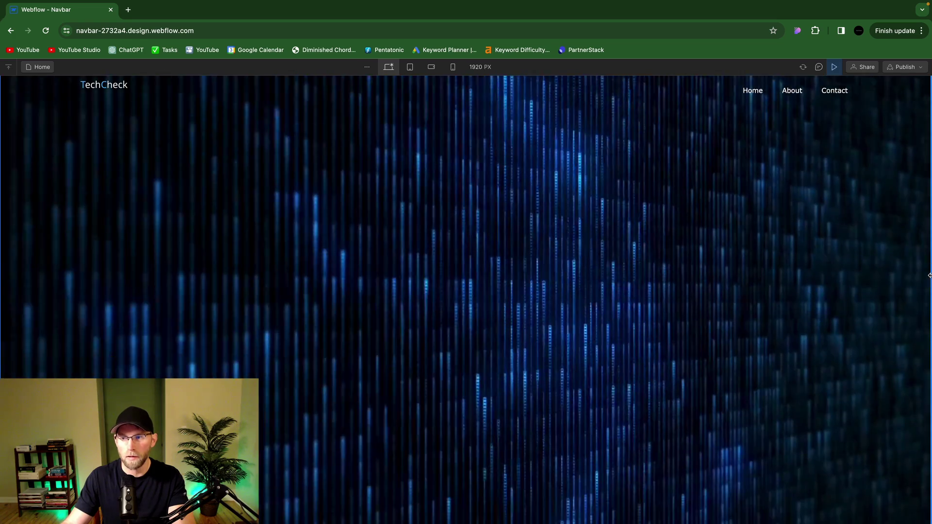
{"action": "left_click_drag", "start_coordinate": [929, 278], "coordinate": [883, 280]}
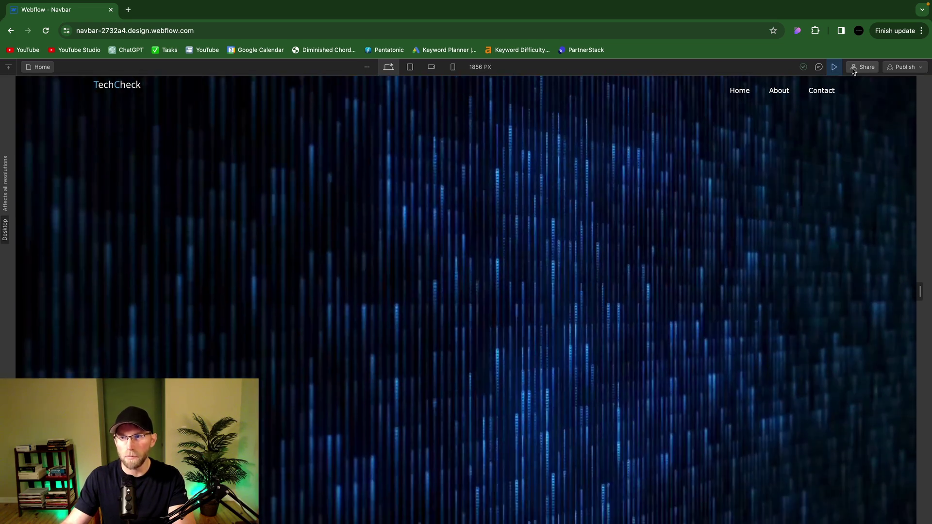
{"action": "left_click", "coordinate": [834, 67]}
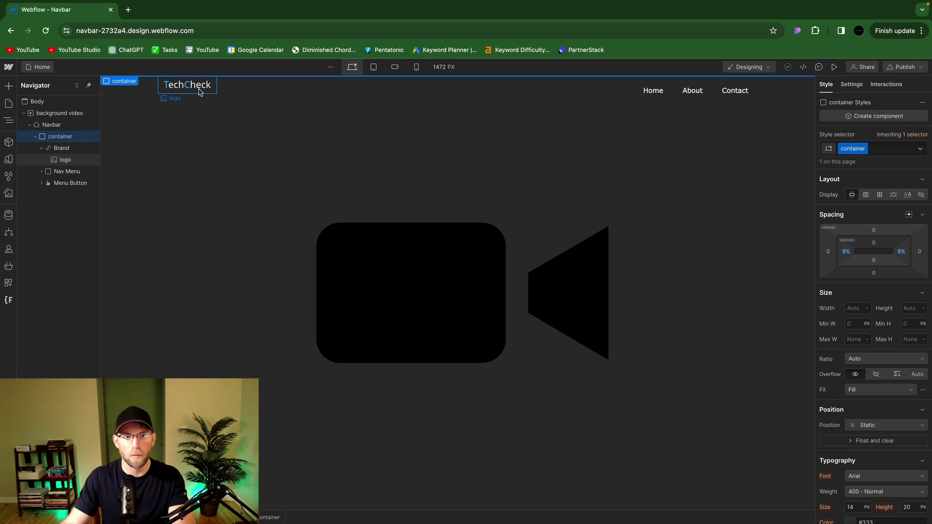
Set the container to Display Flex, Align center and Justify space-between
{"action": "left_click", "coordinate": [291, 97]}
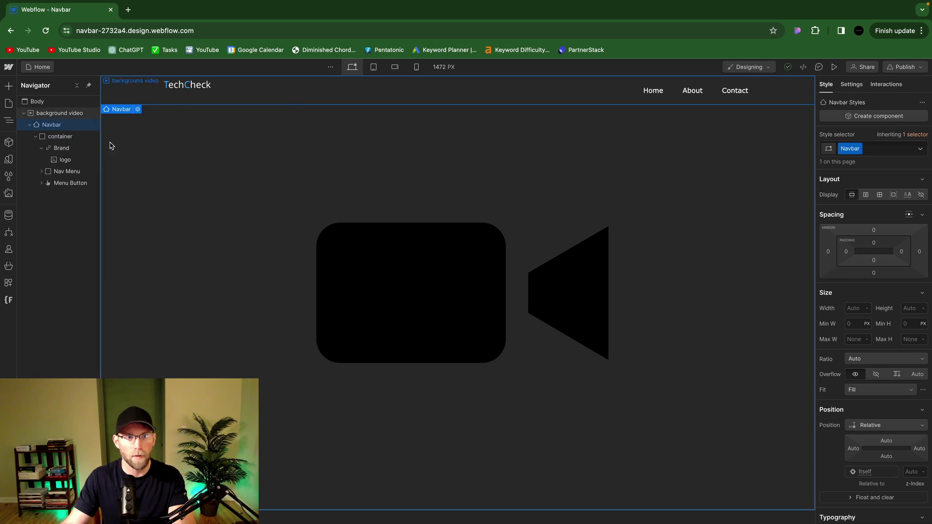
{"action": "left_click", "coordinate": [59, 137]}
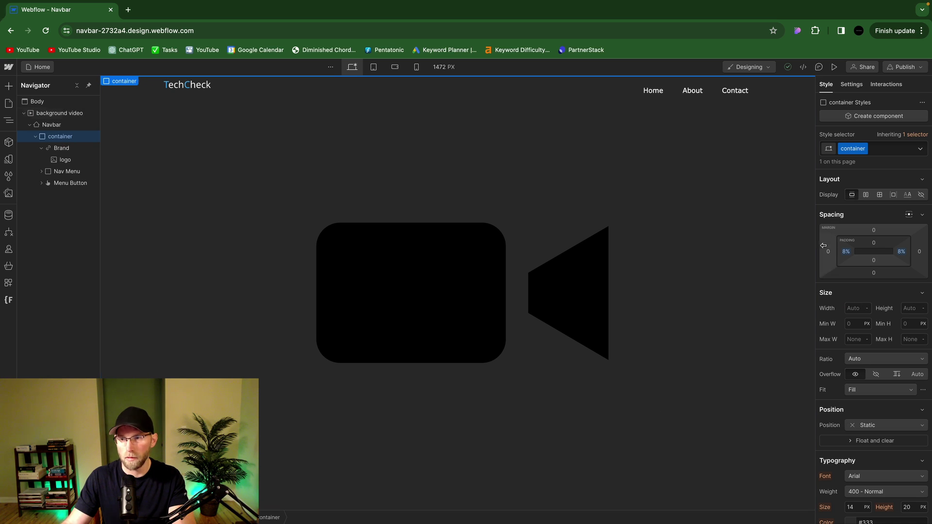
{"action": "left_click", "coordinate": [866, 195]}
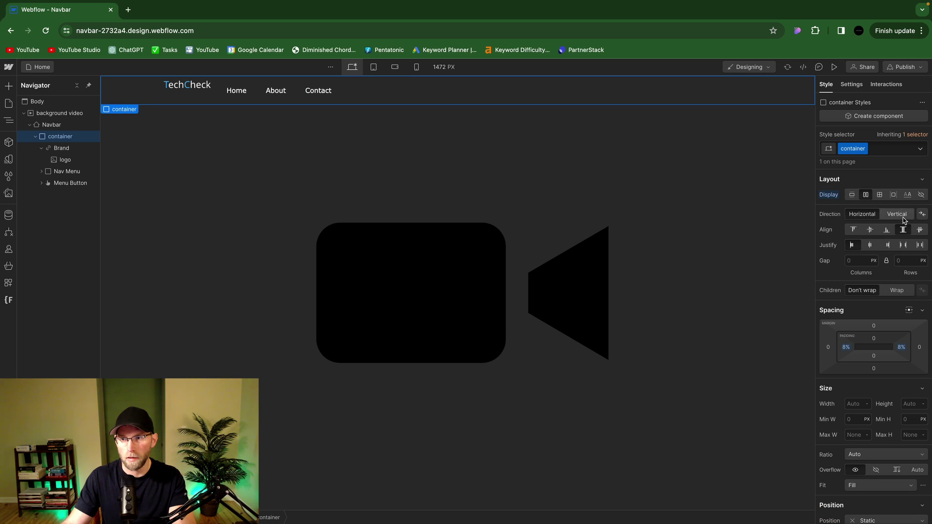
{"action": "left_click", "coordinate": [871, 231]}
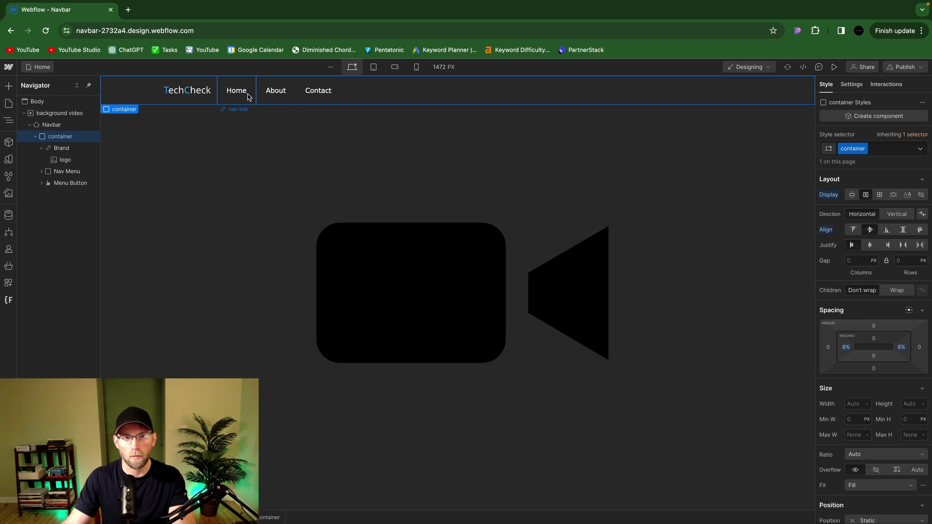
{"action": "left_click", "coordinate": [903, 245]}
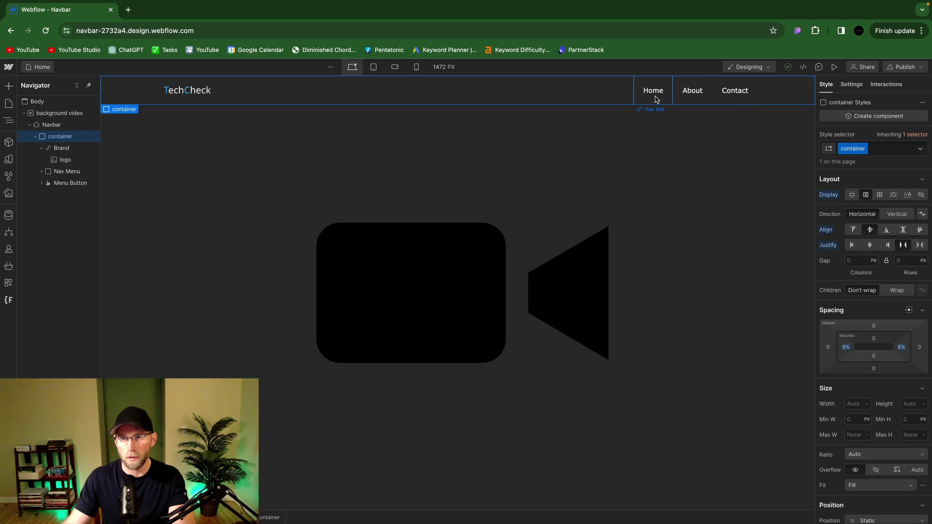
Duplicate the About nav link twice
{"action": "left_click", "coordinate": [59, 175]}
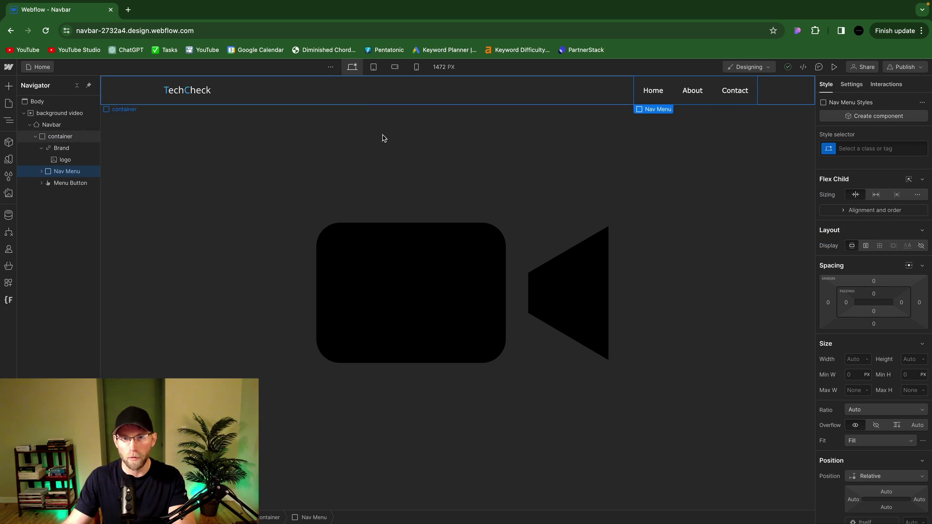
{"action": "left_click", "coordinate": [741, 97]}
{"action": "left_click", "coordinate": [697, 97]}
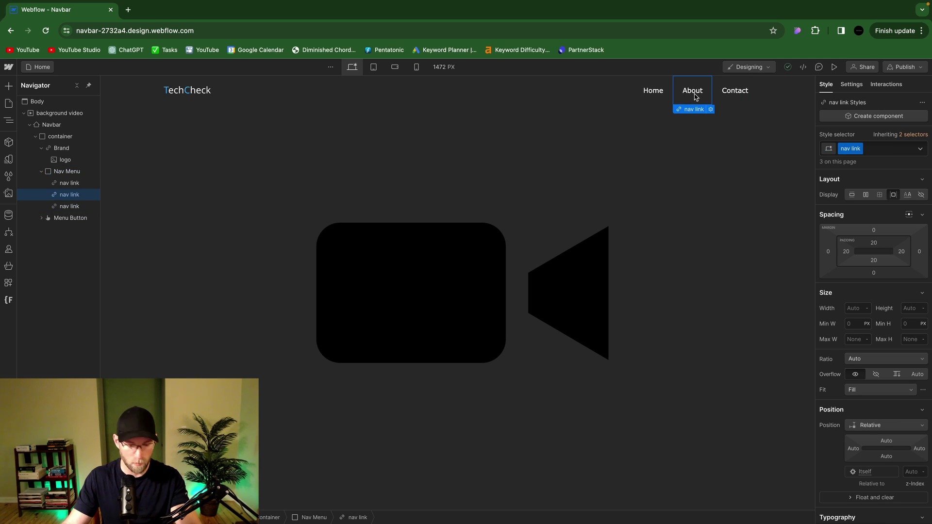
{"action": "key", "text": "ctrl+d"}
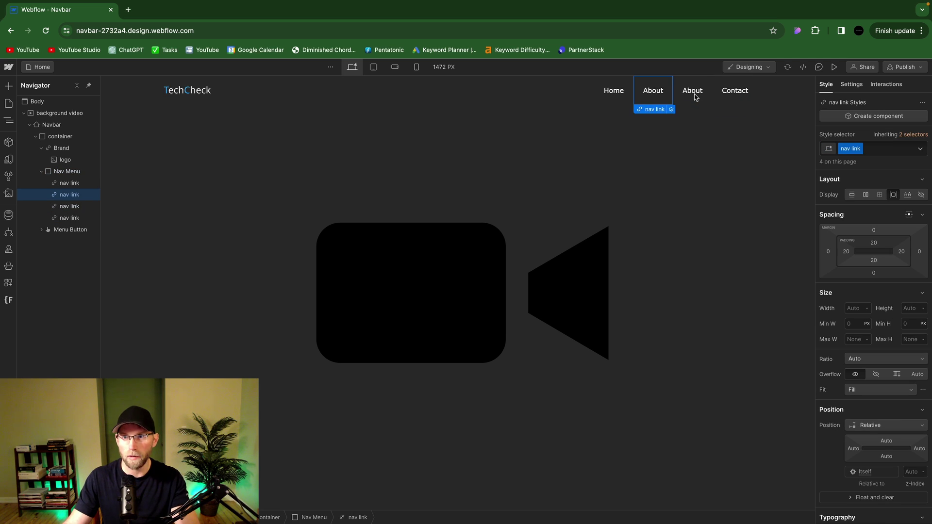
{"action": "key", "text": "ctrl+d"}
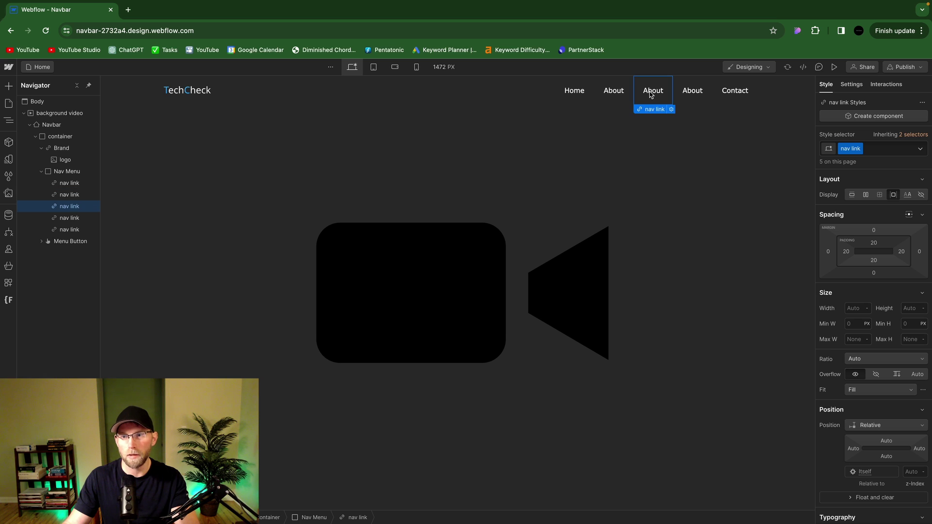
Rename the two duplicated links to Projects and News
{"action": "double_click", "coordinate": [650, 93]}
{"action": "double_click", "coordinate": [649, 91]}
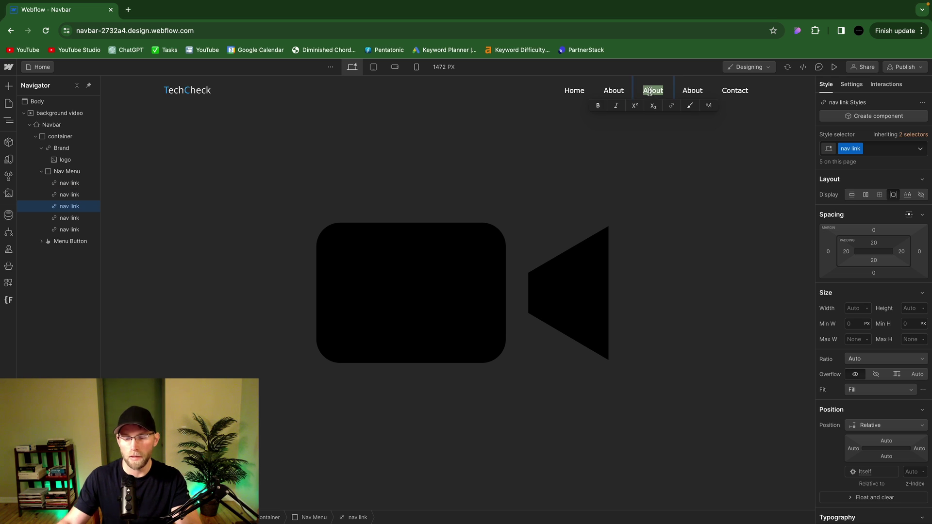
{"action": "type", "text": "Projects"}
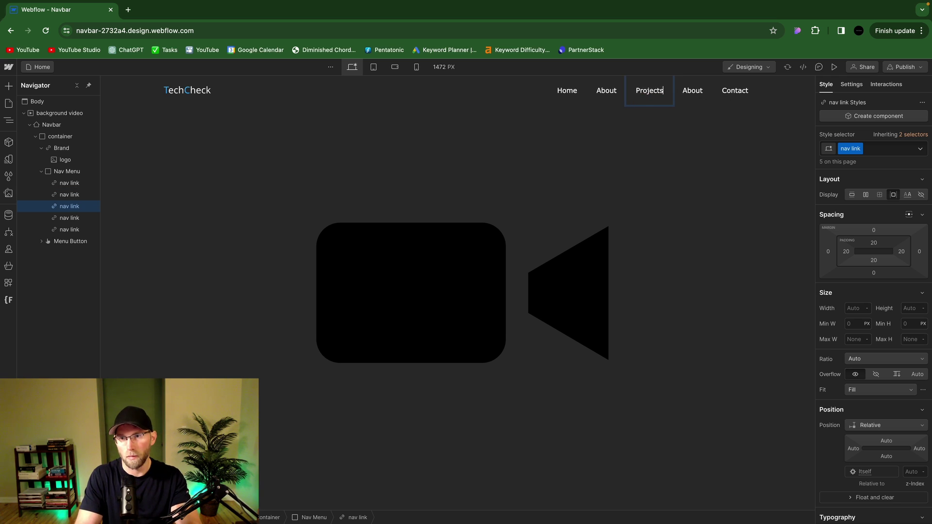
{"action": "left_click", "coordinate": [697, 92]}
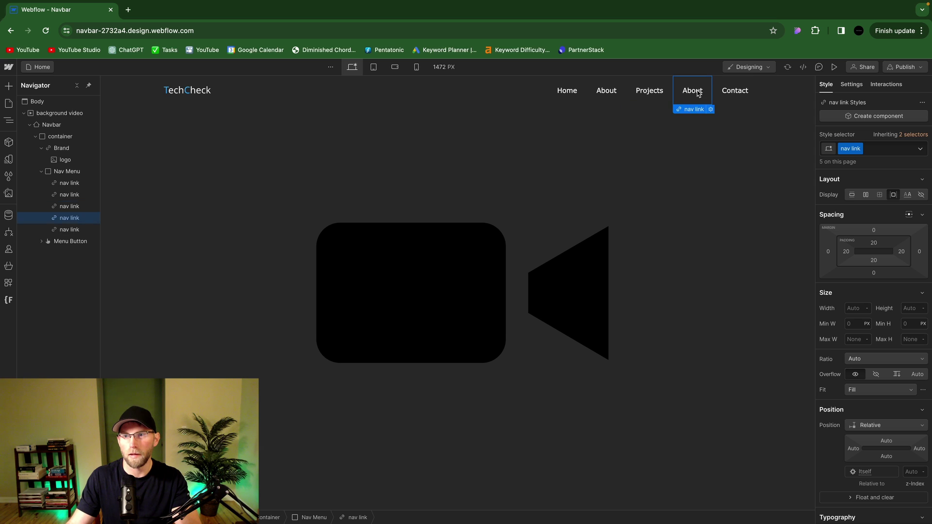
{"action": "double_click", "coordinate": [698, 91]}
{"action": "double_click", "coordinate": [698, 91]}
{"action": "type", "text": "News"}
{"action": "left_click", "coordinate": [634, 96]}
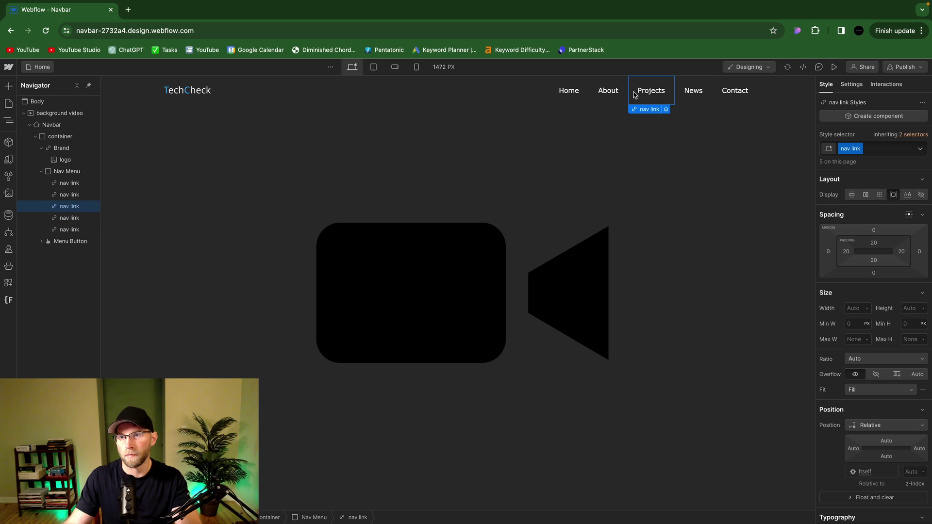
Move the Contact link out of the Nav Menu to the navbar's far right
{"action": "left_click", "coordinate": [65, 218]}
{"action": "left_click_drag", "start_coordinate": [58, 232], "coordinate": [49, 237]}
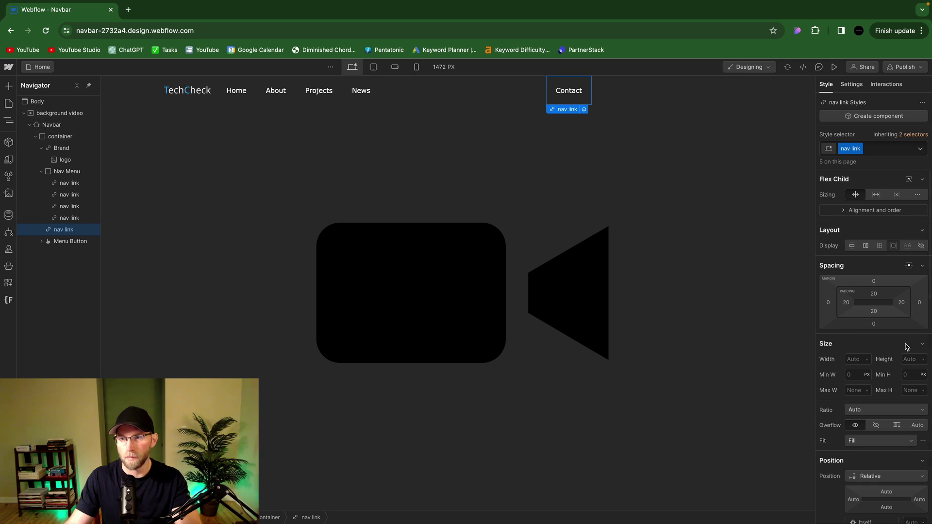
{"action": "left_click", "coordinate": [465, 99]}
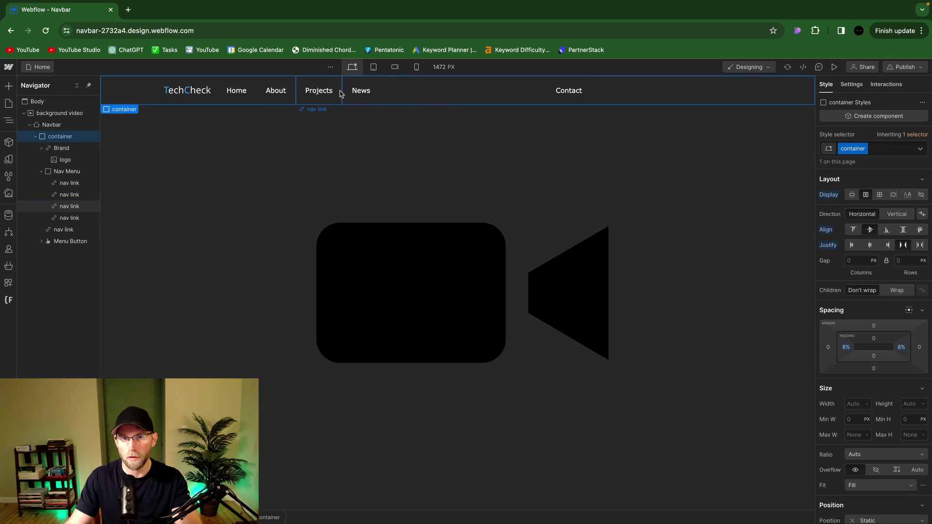
{"action": "left_click", "coordinate": [566, 91]}
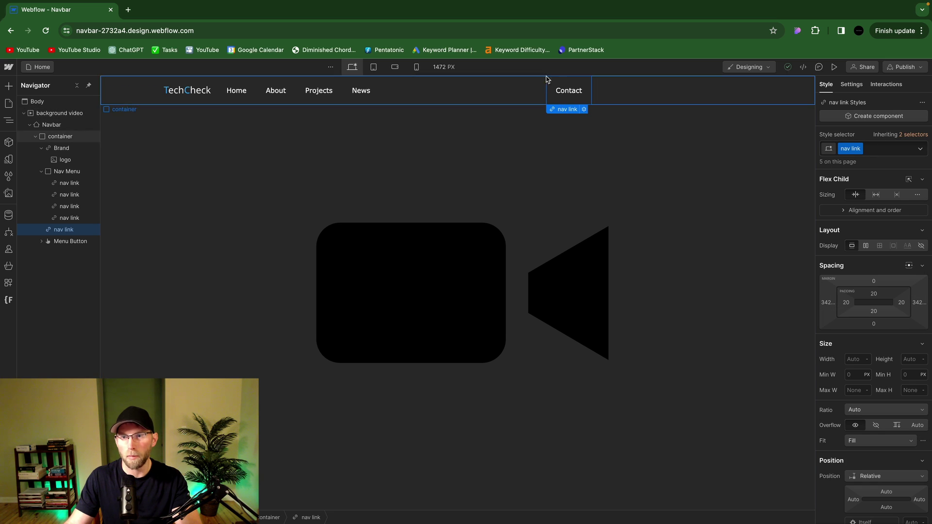
Add a 'desktop' combo class to the Contact link
{"action": "left_click", "coordinate": [878, 152]}
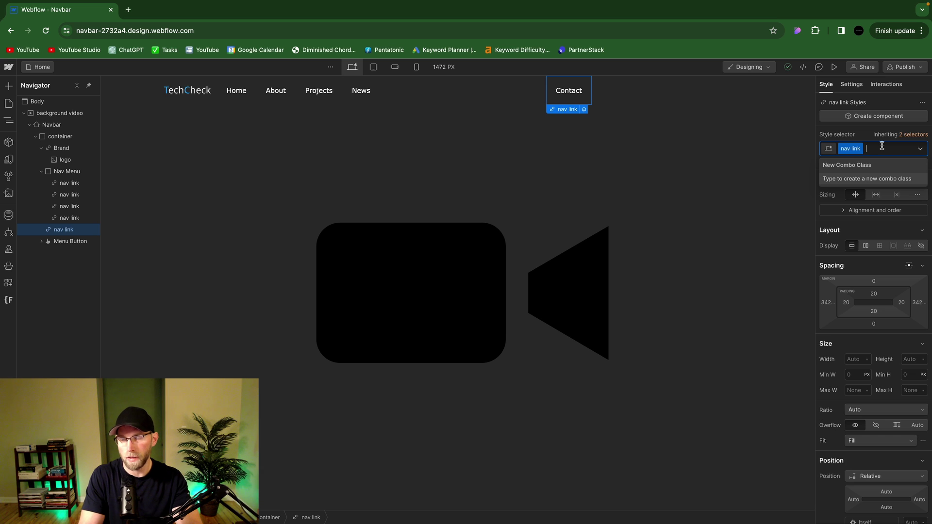
{"action": "type", "text": "desktop"}
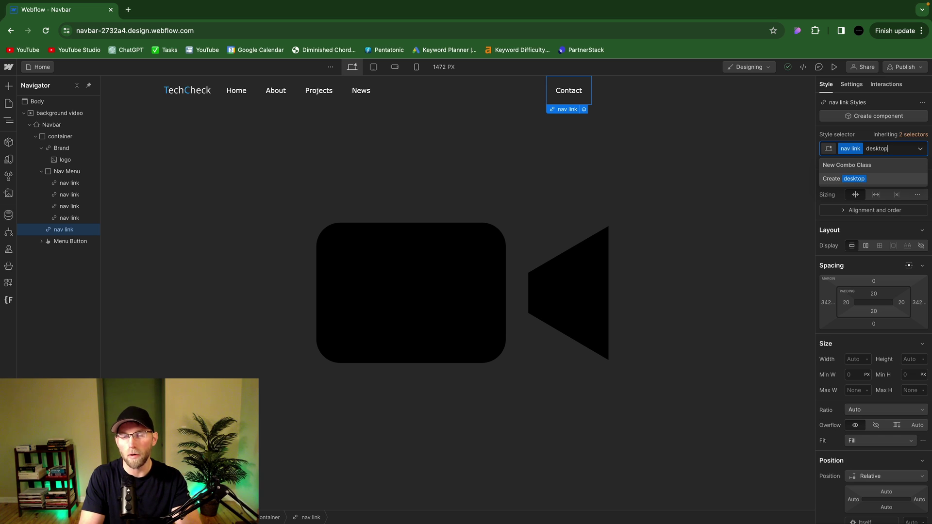
{"action": "key", "text": "Return"}
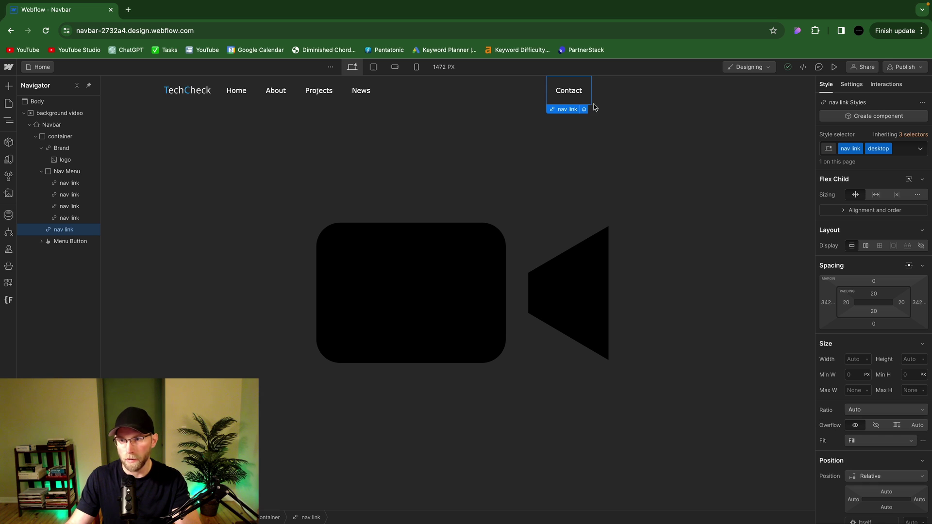
Set the Contact link's left and right margins to 0
{"action": "left_click", "coordinate": [829, 303]}
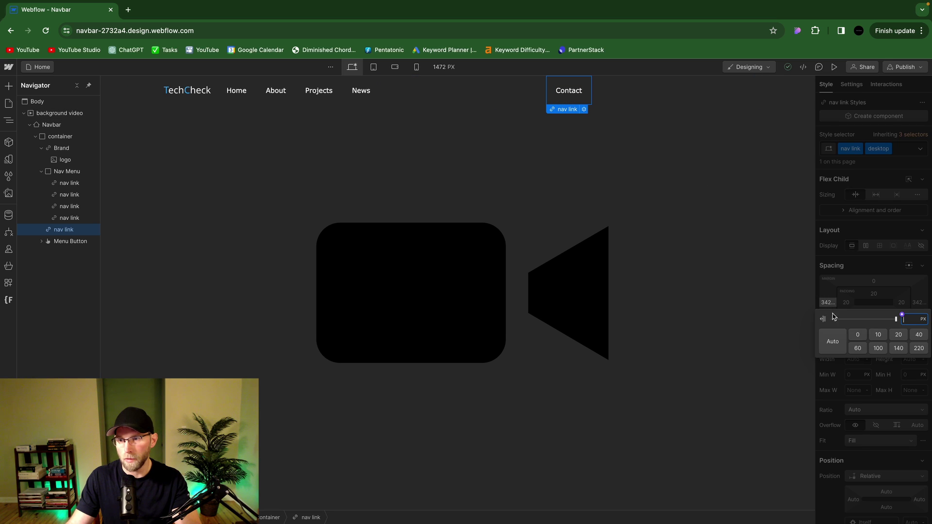
{"action": "left_click", "coordinate": [858, 334]}
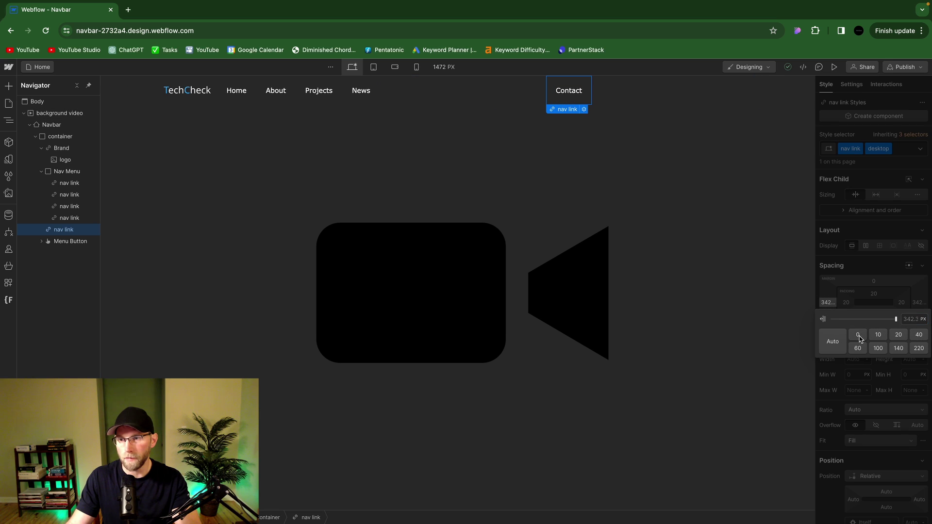
{"action": "left_click", "coordinate": [919, 302]}
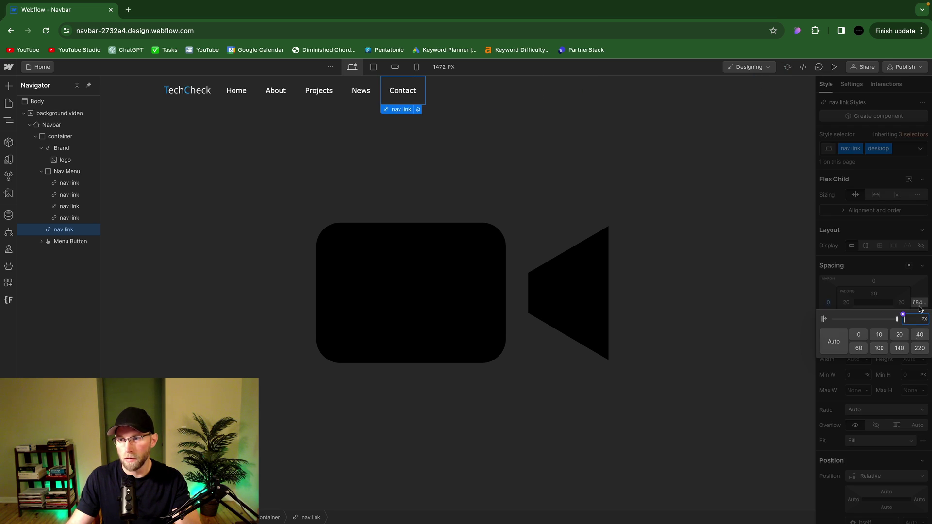
{"action": "left_click", "coordinate": [862, 337]}
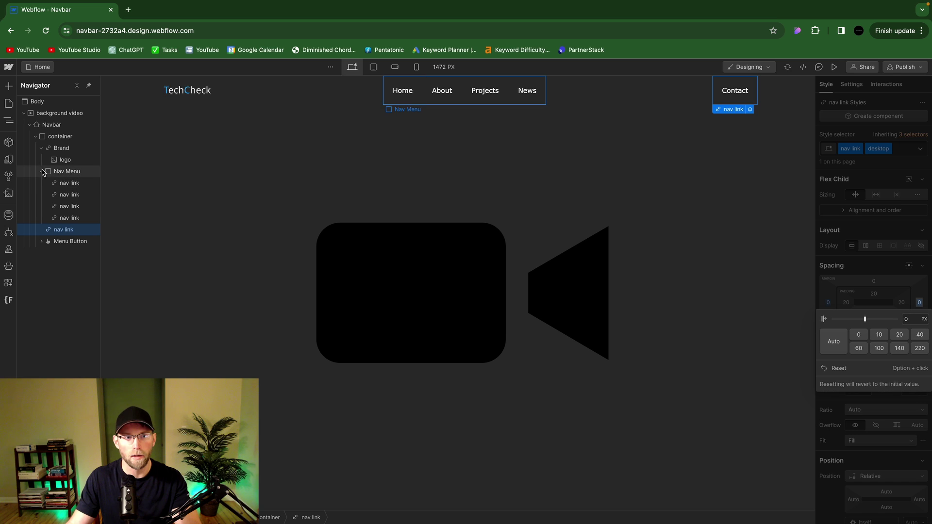
{"action": "left_click", "coordinate": [60, 176]}
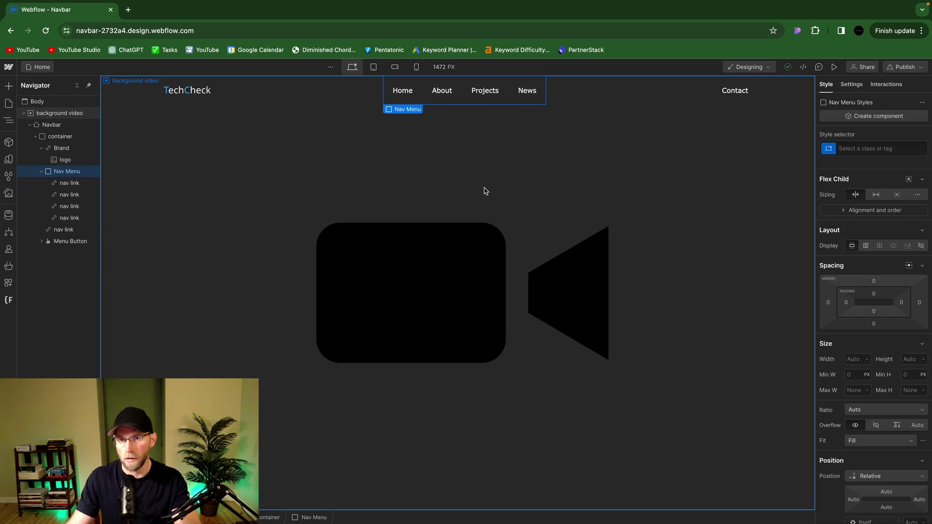
{"action": "left_click", "coordinate": [740, 94]}
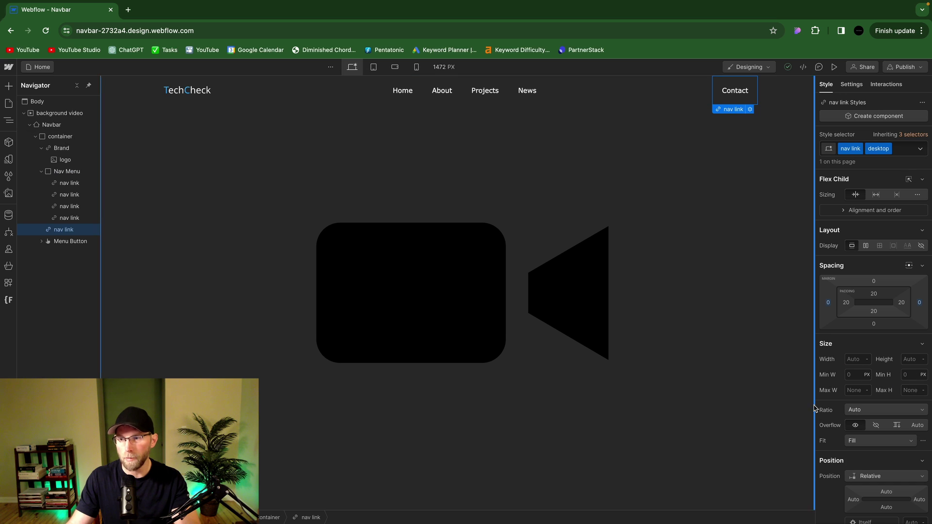
Give the Contact link a solid 1 px white border
{"action": "scroll", "coordinate": [841, 403], "scroll_direction": "down", "scroll_amount": 3}
{"action": "scroll", "coordinate": [841, 405], "scroll_direction": "down", "scroll_amount": 10}
{"action": "scroll", "coordinate": [842, 406], "scroll_direction": "down", "scroll_amount": 1}
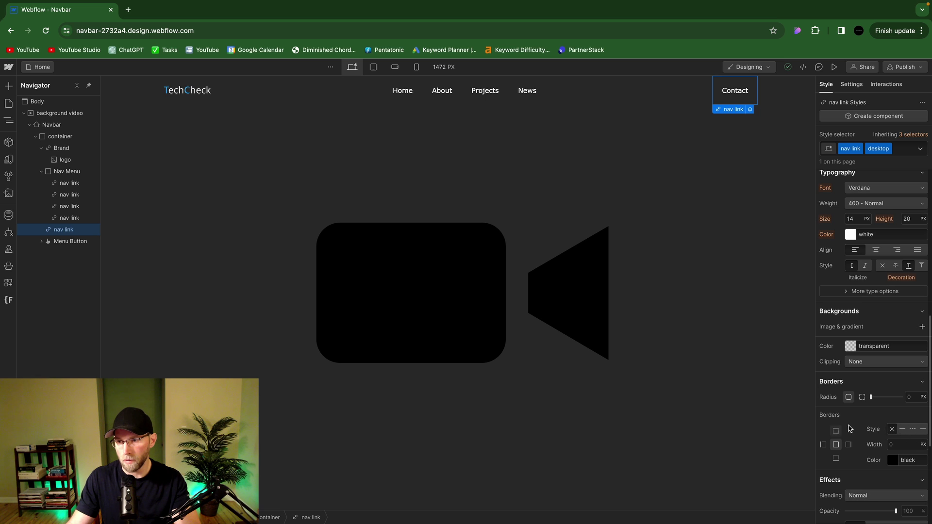
{"action": "left_click", "coordinate": [903, 430]}
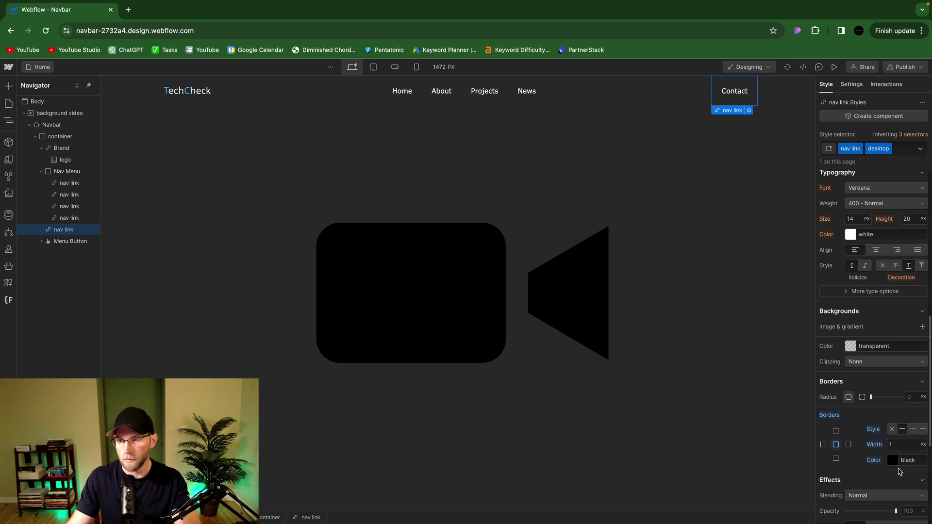
{"action": "left_click", "coordinate": [892, 460]}
{"action": "left_click_drag", "start_coordinate": [841, 358], "coordinate": [808, 315]}
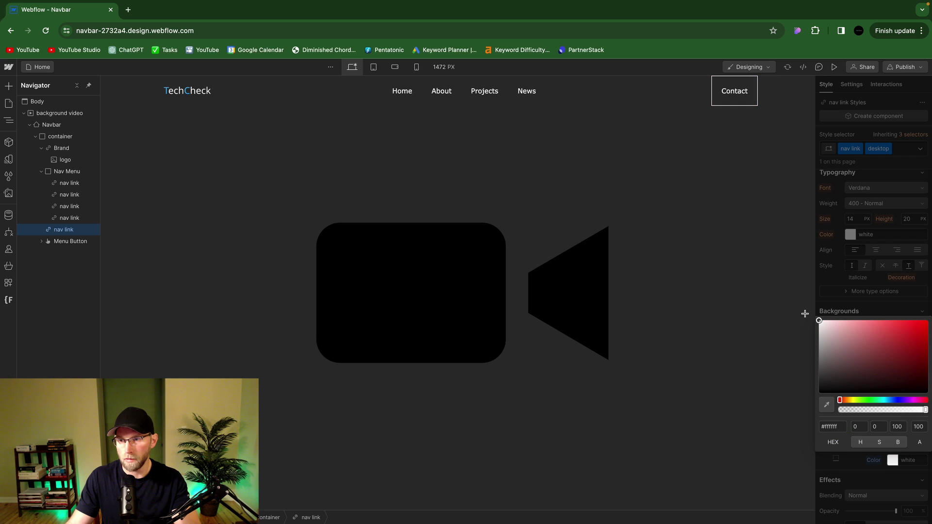
{"action": "left_click", "coordinate": [863, 318]}
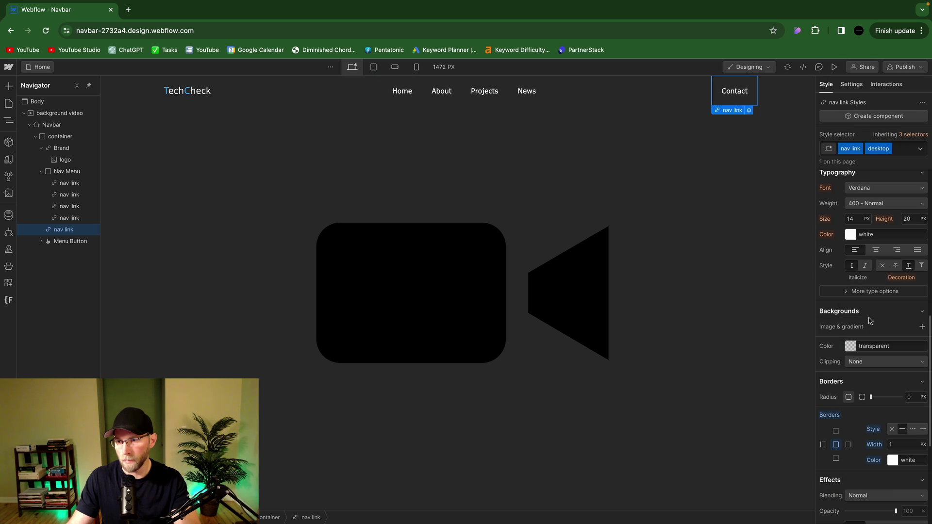
Round the Contact link's corners into a pill with a large radius value
{"action": "left_click", "coordinate": [912, 398]}
{"action": "type", "text": "65"}
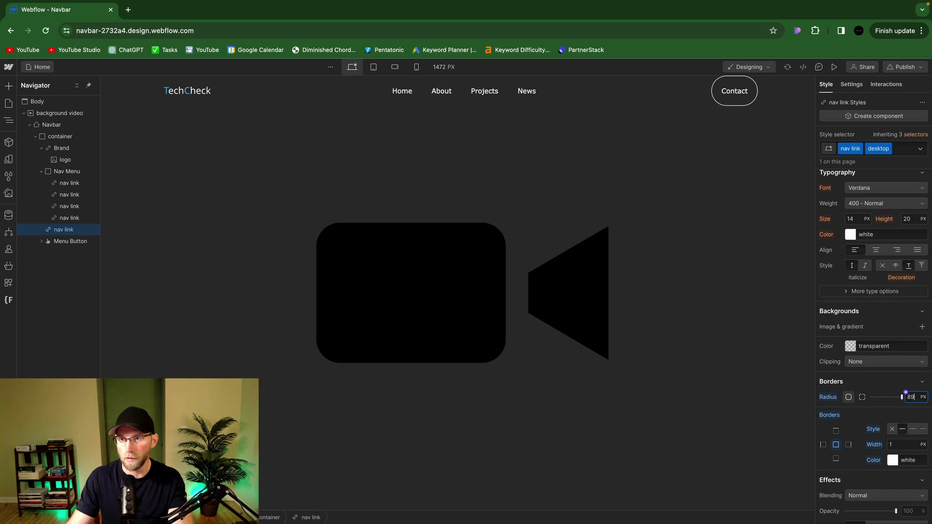
{"action": "key", "text": "Return"}
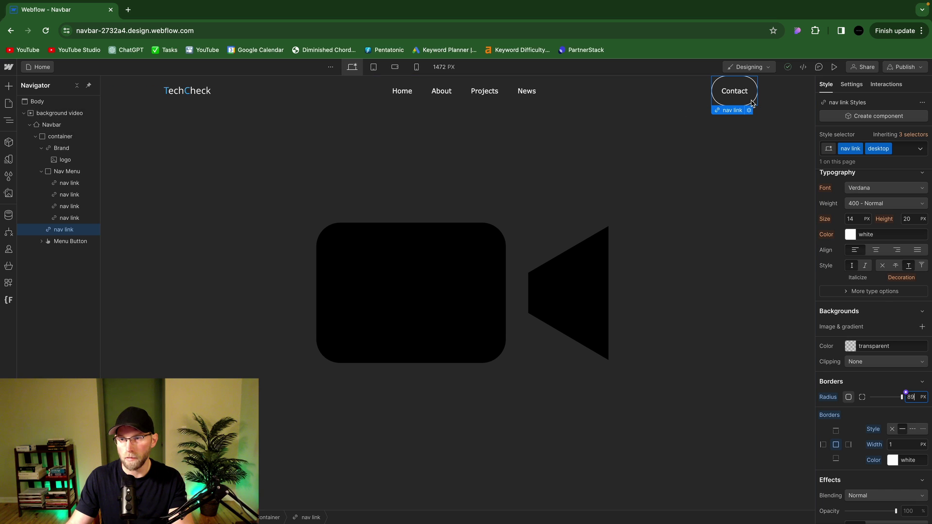
{"action": "scroll", "coordinate": [879, 359], "scroll_direction": "up", "scroll_amount": 4}
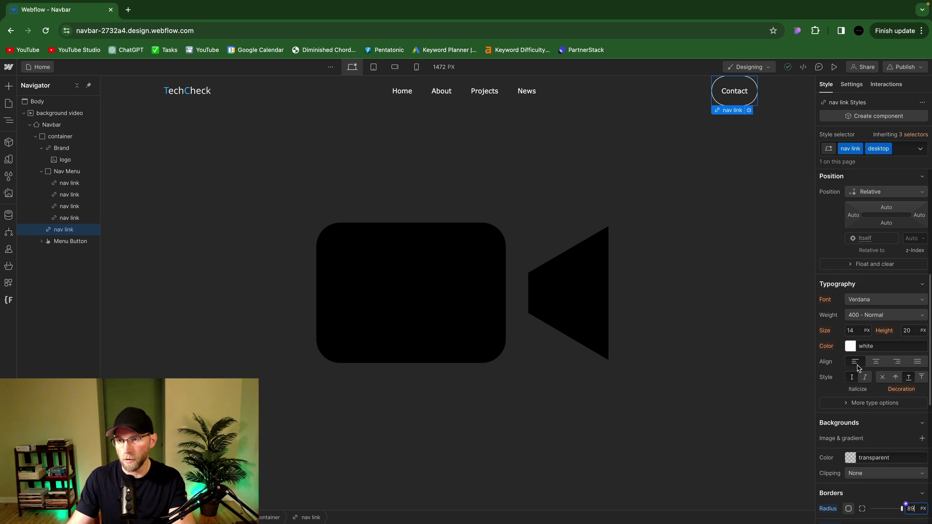
{"action": "scroll", "coordinate": [854, 359], "scroll_direction": "up", "scroll_amount": 2}
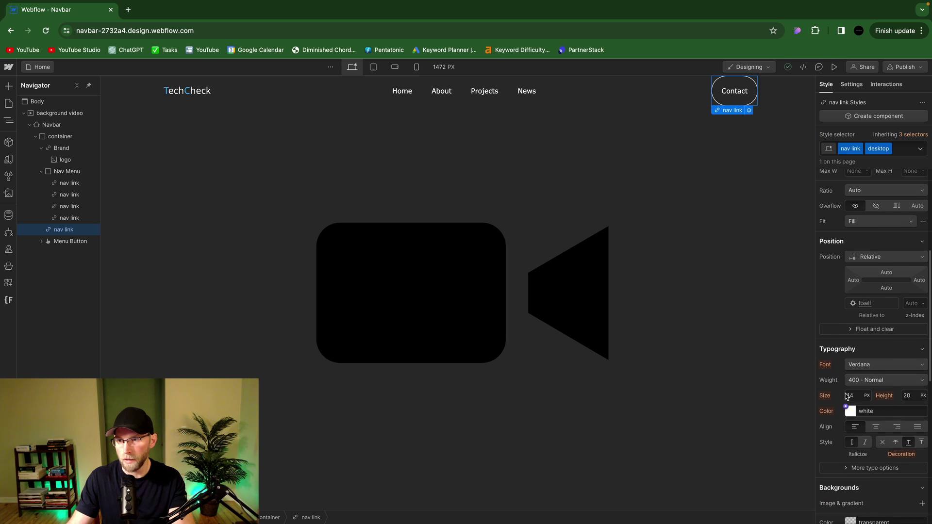
{"action": "scroll", "coordinate": [841, 353], "scroll_direction": "up", "scroll_amount": 2}
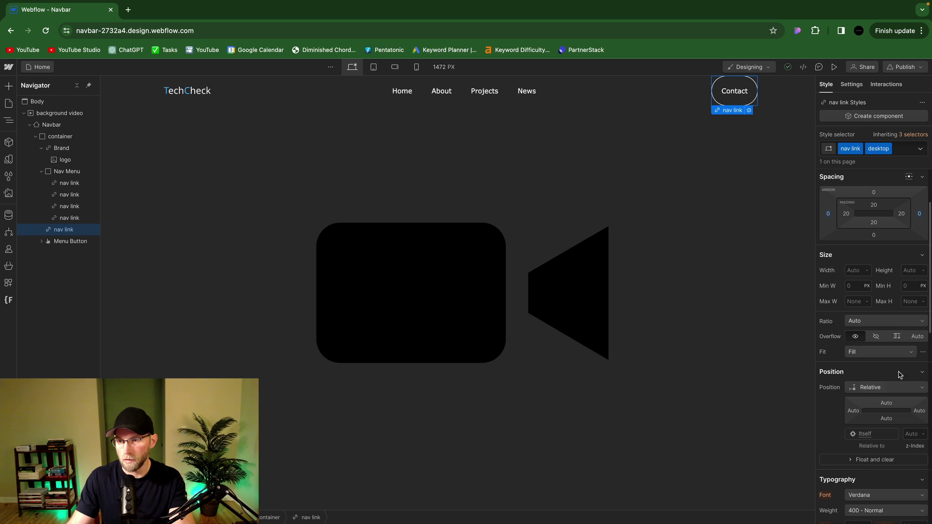
{"action": "scroll", "coordinate": [907, 461], "scroll_direction": "down", "scroll_amount": 1}
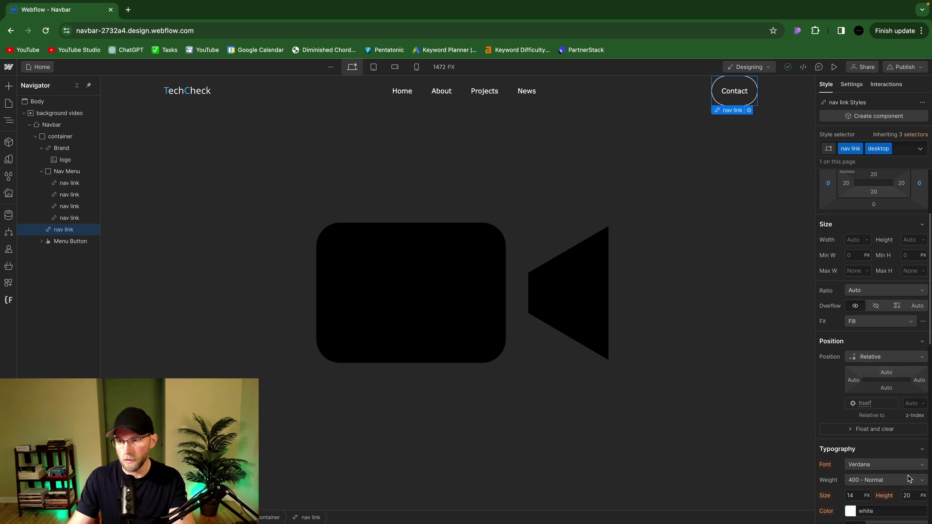
Set Contact's line height to 0 and its top and bottom padding to 18
{"action": "left_click", "coordinate": [910, 495]}
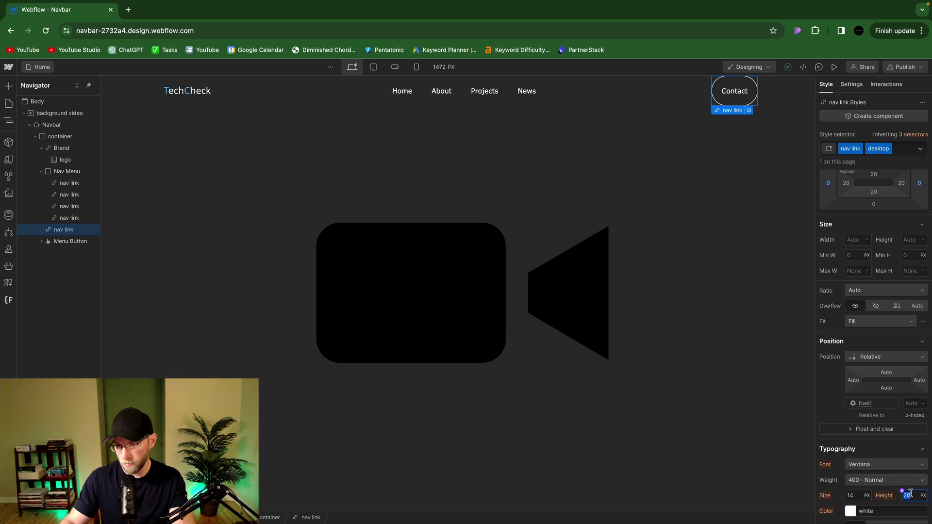
{"action": "type", "text": "0"}
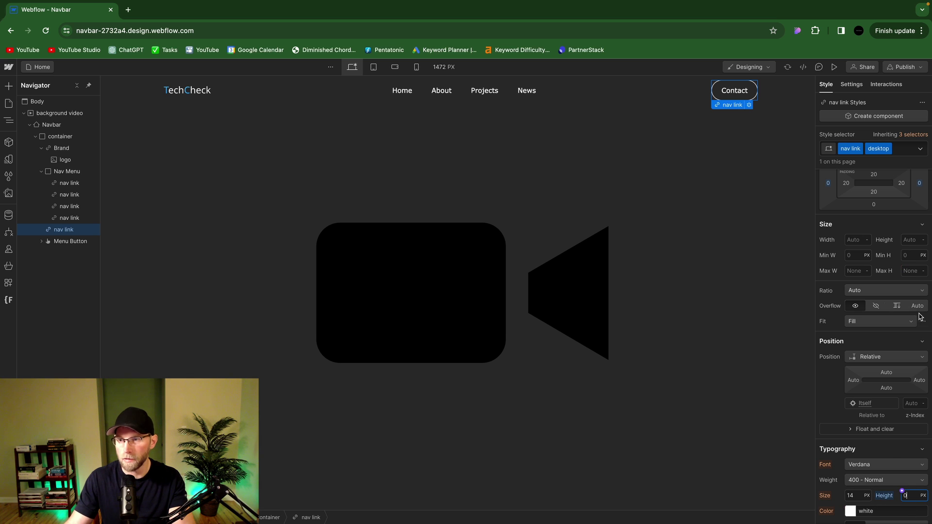
{"action": "scroll", "coordinate": [858, 287], "scroll_direction": "up", "scroll_amount": 5}
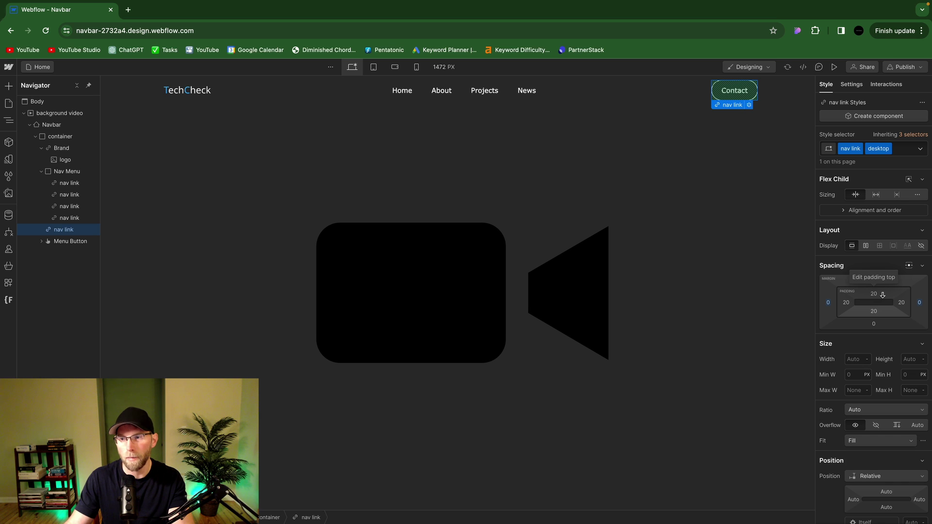
{"action": "left_click_drag", "start_coordinate": [882, 295], "coordinate": [882, 293]}
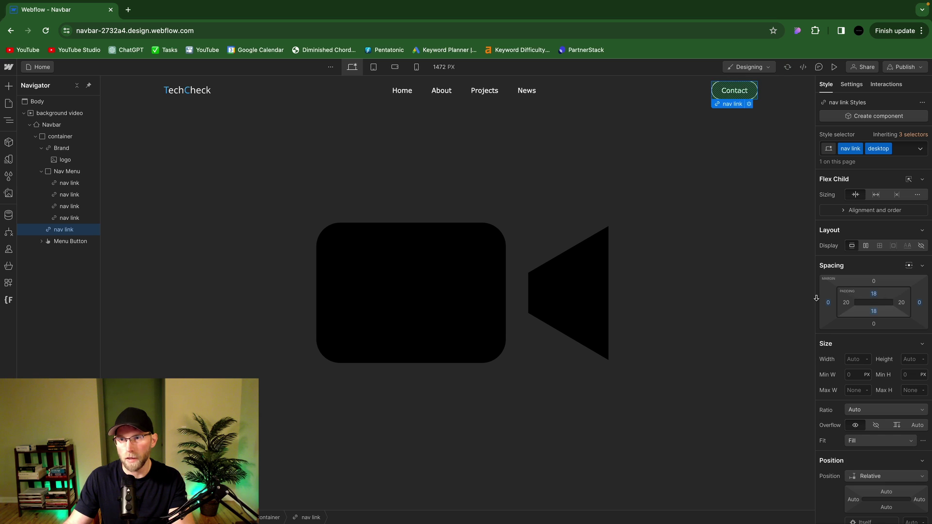
{"action": "left_click", "coordinate": [728, 296]}
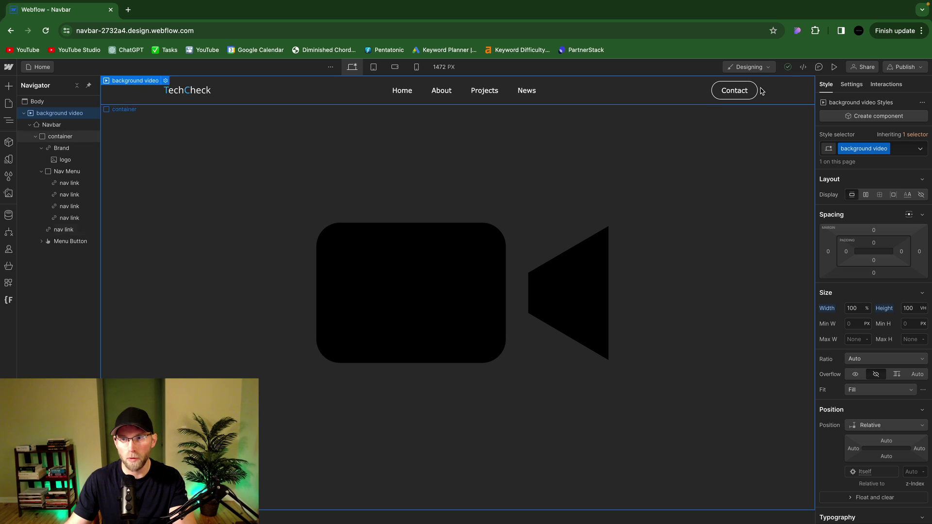
Select the Contact pill link in the navbar
{"action": "left_click", "coordinate": [725, 93]}
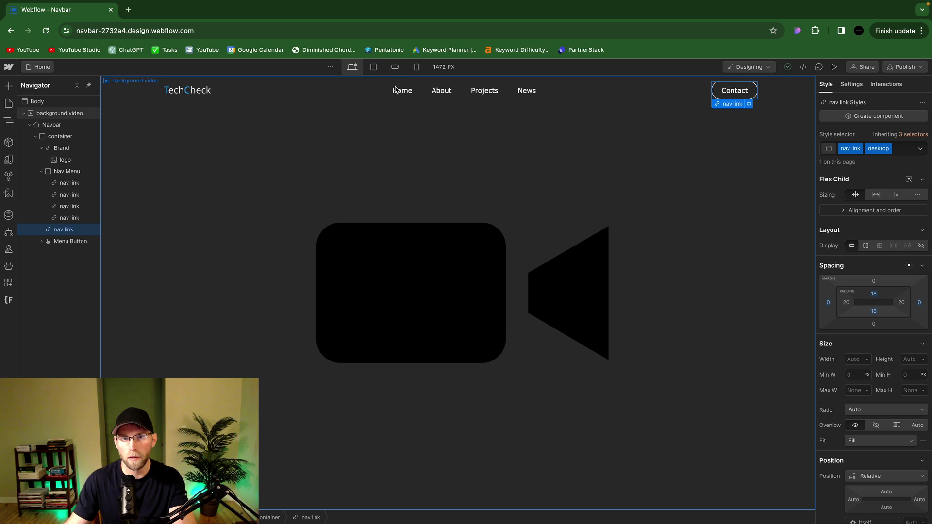
On tablet, set Contact's Display to None, then preview with the hamburger menu opened
{"action": "left_click", "coordinate": [373, 68]}
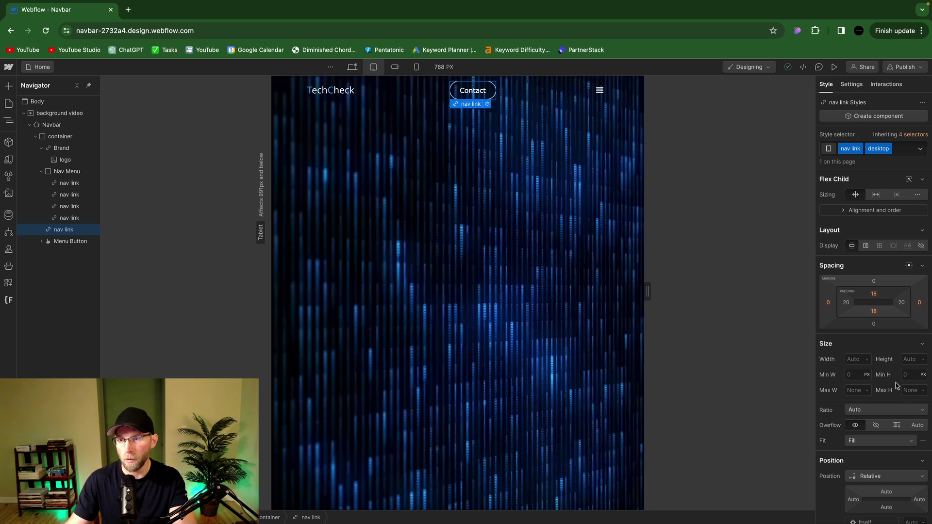
{"action": "scroll", "coordinate": [897, 387], "scroll_direction": "down", "scroll_amount": 1}
{"action": "scroll", "coordinate": [898, 388], "scroll_direction": "up", "scroll_amount": 1}
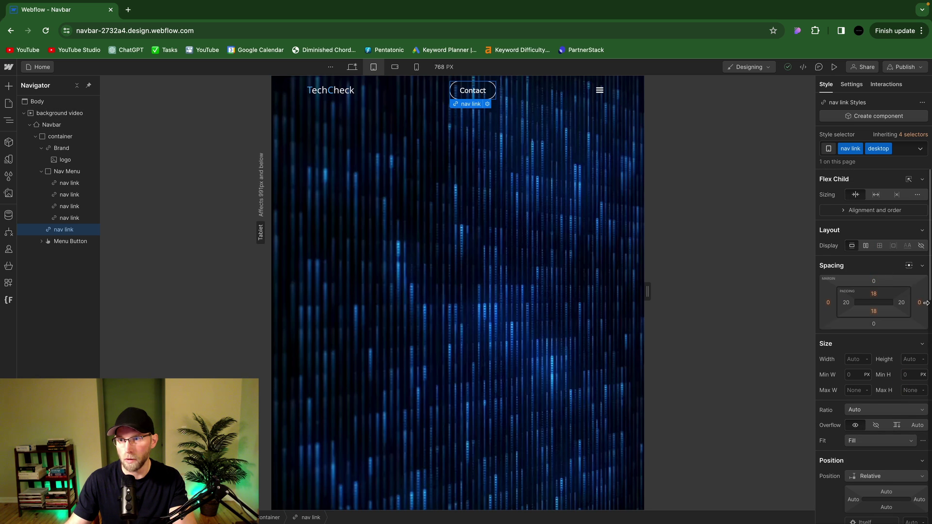
{"action": "left_click", "coordinate": [922, 246]}
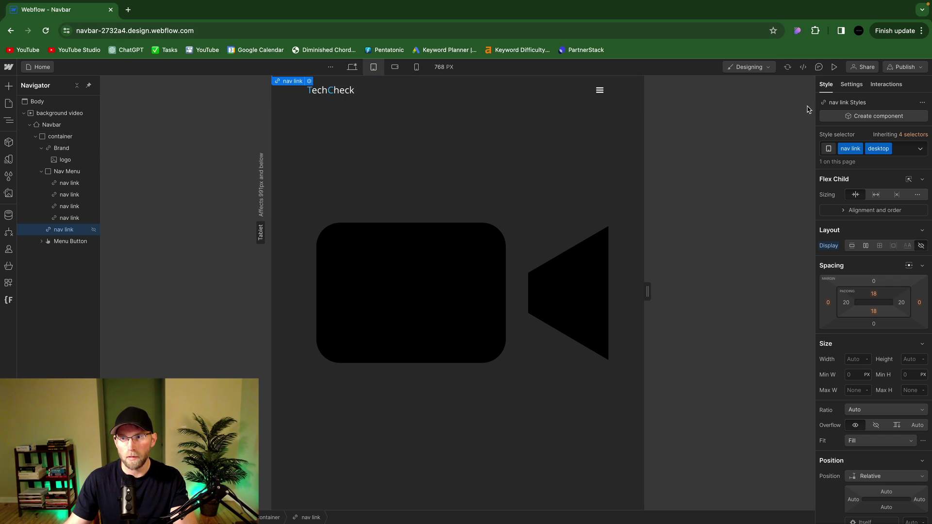
{"action": "left_click", "coordinate": [834, 66]}
{"action": "left_click", "coordinate": [607, 93]}
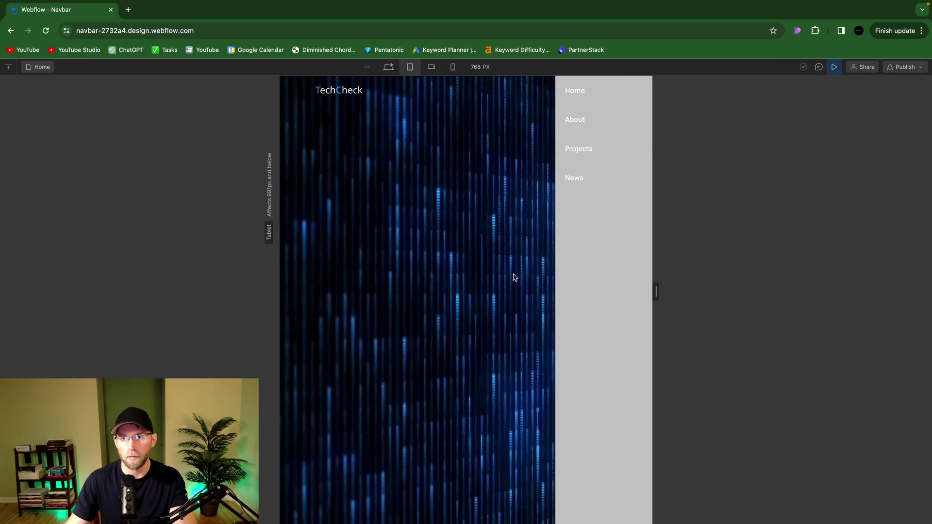
Back on desktop, duplicate the News nav link and rename the copy 'Contact'
{"action": "left_click", "coordinate": [834, 70]}
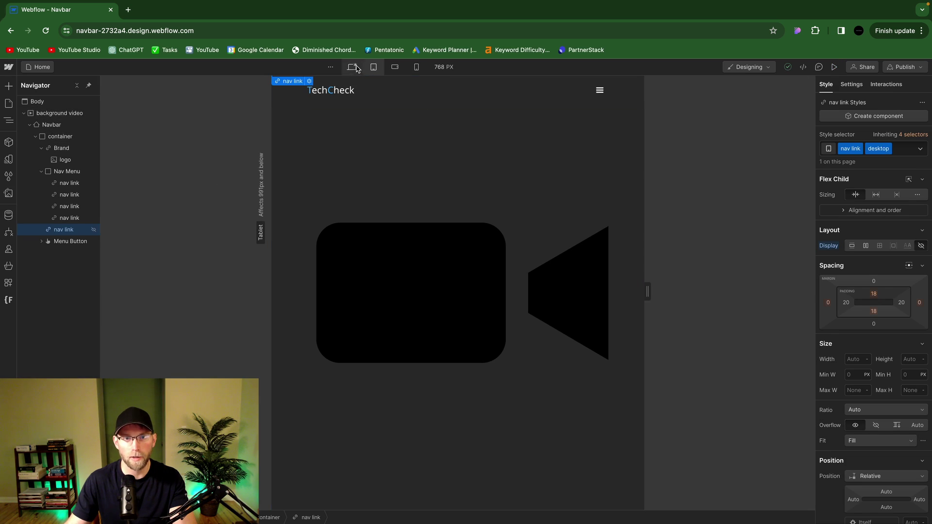
{"action": "left_click", "coordinate": [356, 69]}
{"action": "left_click", "coordinate": [530, 100]}
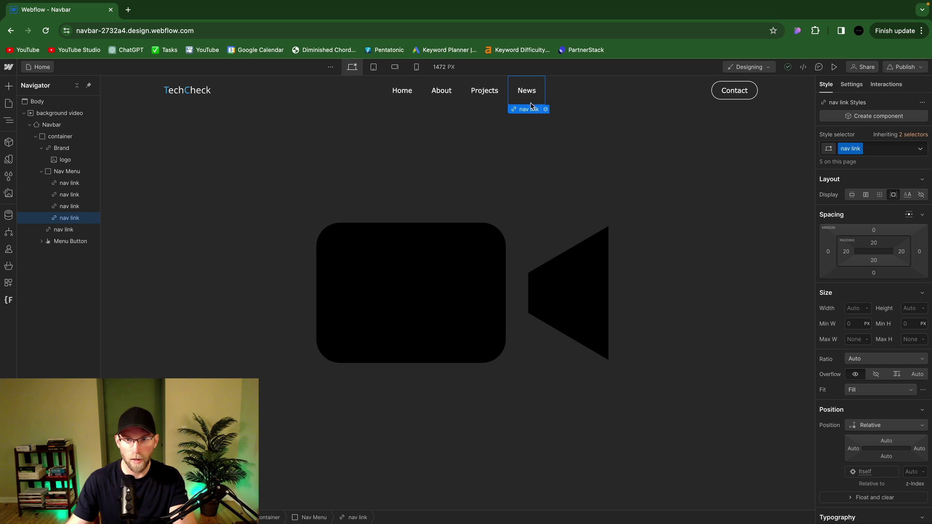
{"action": "key", "text": "super+d"}
{"action": "left_click", "coordinate": [544, 97]}
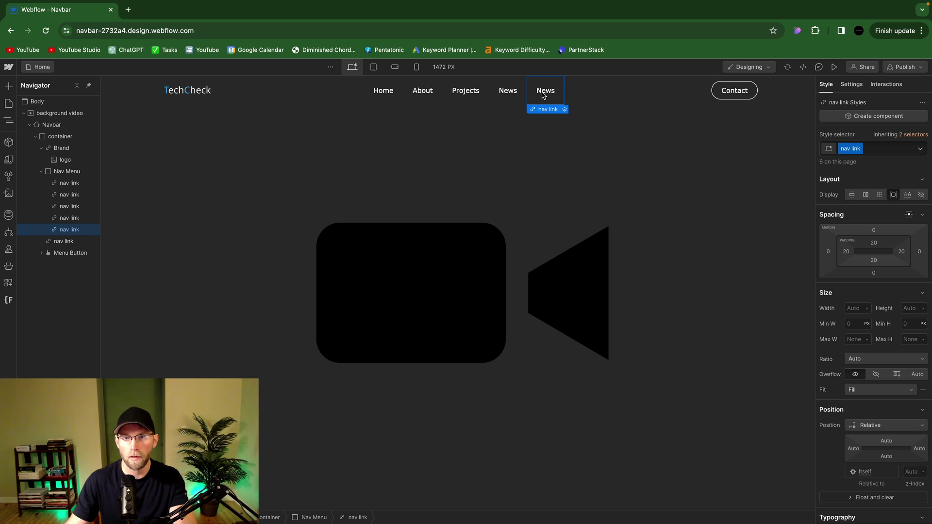
{"action": "double_click", "coordinate": [545, 93]}
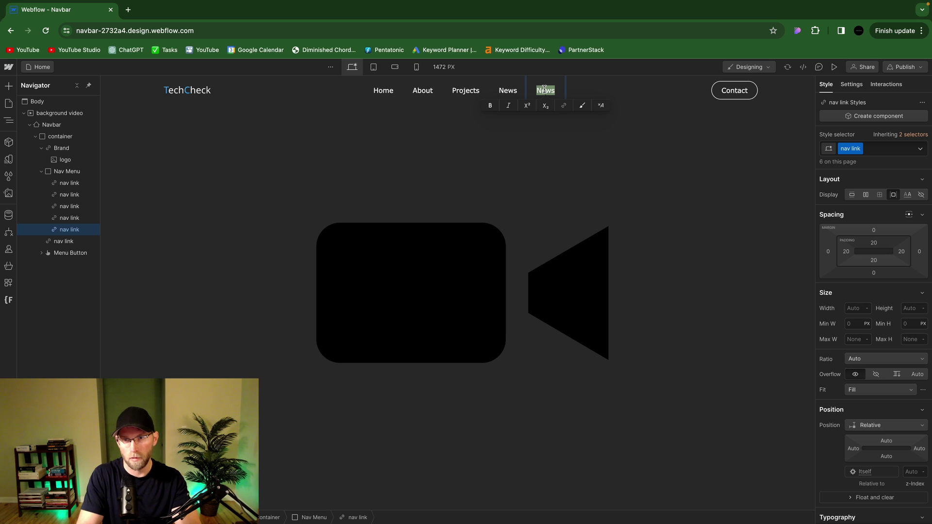
{"action": "type", "text": "Contact"}
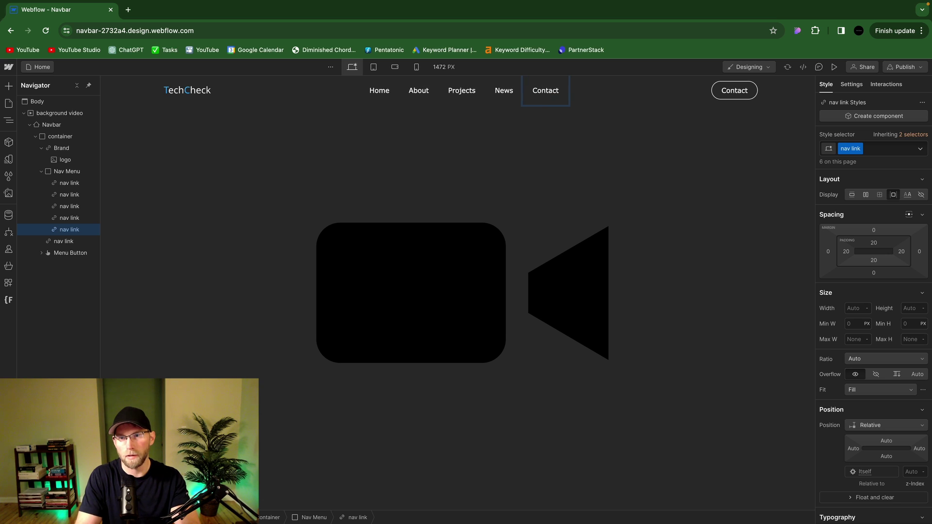
{"action": "left_click", "coordinate": [558, 160]}
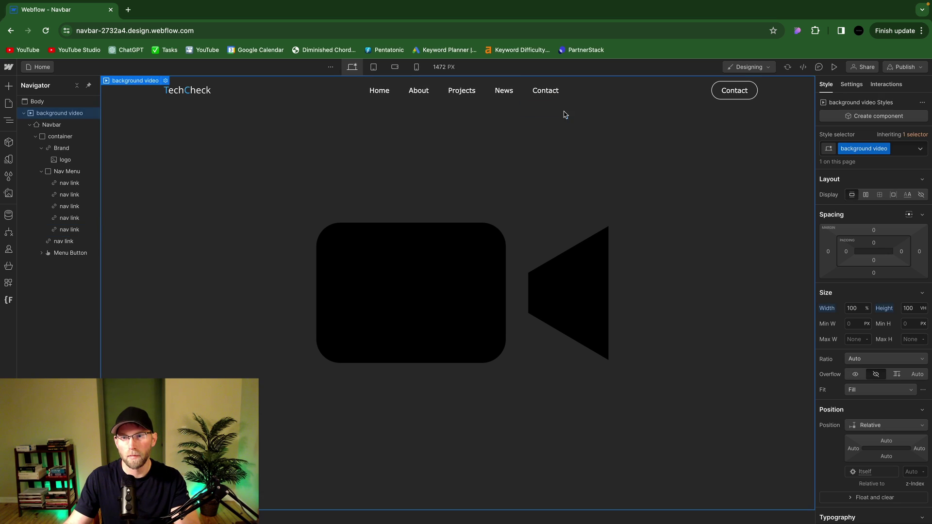
Add a 'mobile' combo class to the new Contact nav link
{"action": "left_click", "coordinate": [545, 95]}
{"action": "left_click", "coordinate": [874, 148]}
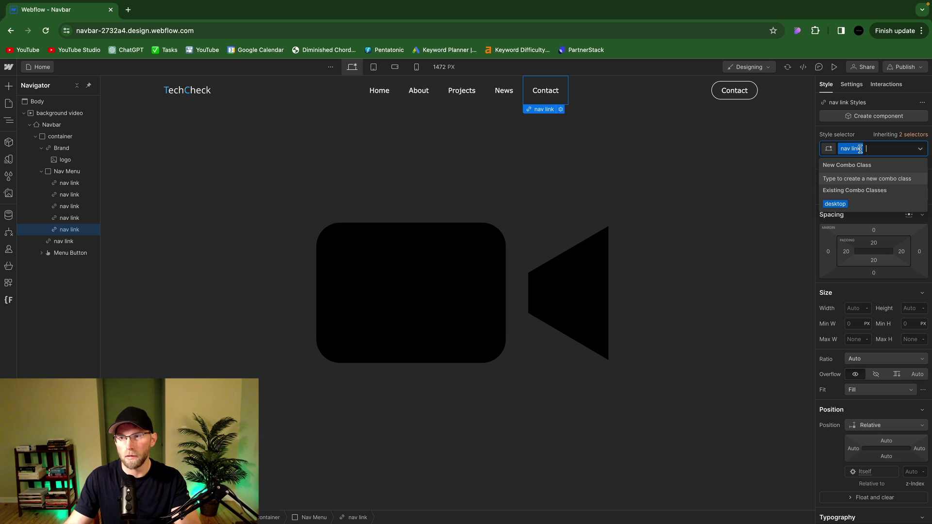
{"action": "type", "text": "mobile"}
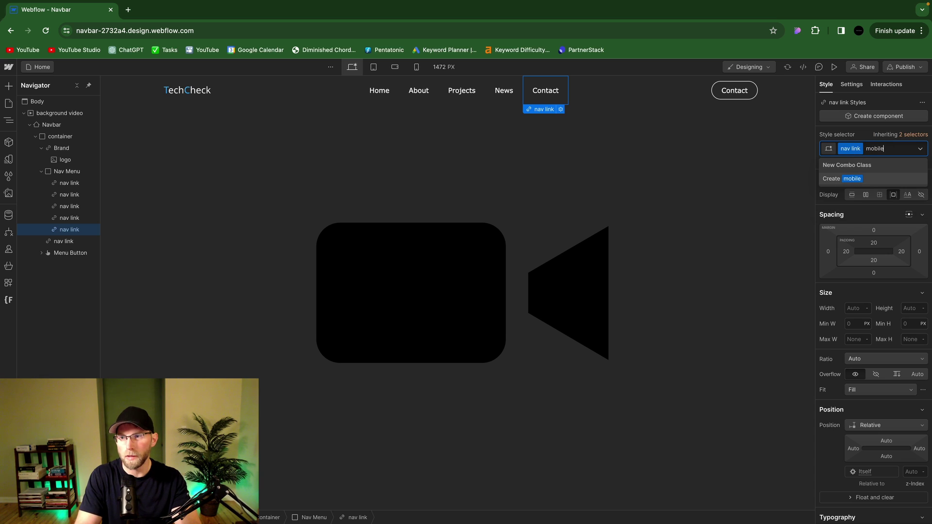
{"action": "key", "text": "Return"}
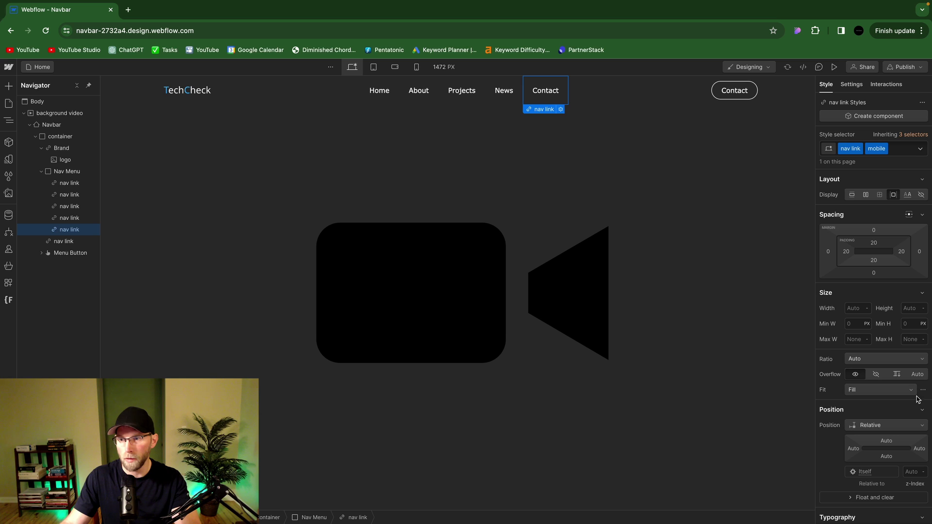
Hide the mobile Contact link on desktop and set the Nav Menu to Show on tablet
{"action": "left_click", "coordinate": [921, 196]}
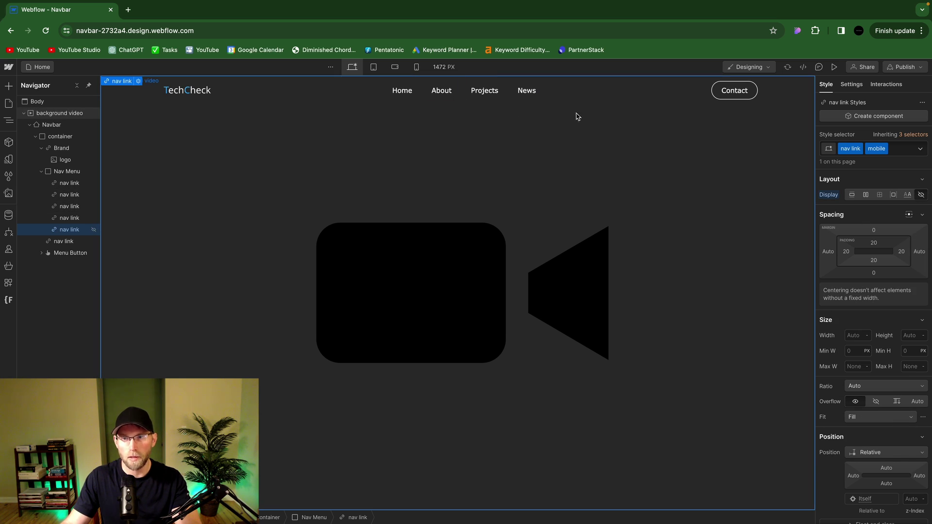
{"action": "left_click", "coordinate": [373, 67]}
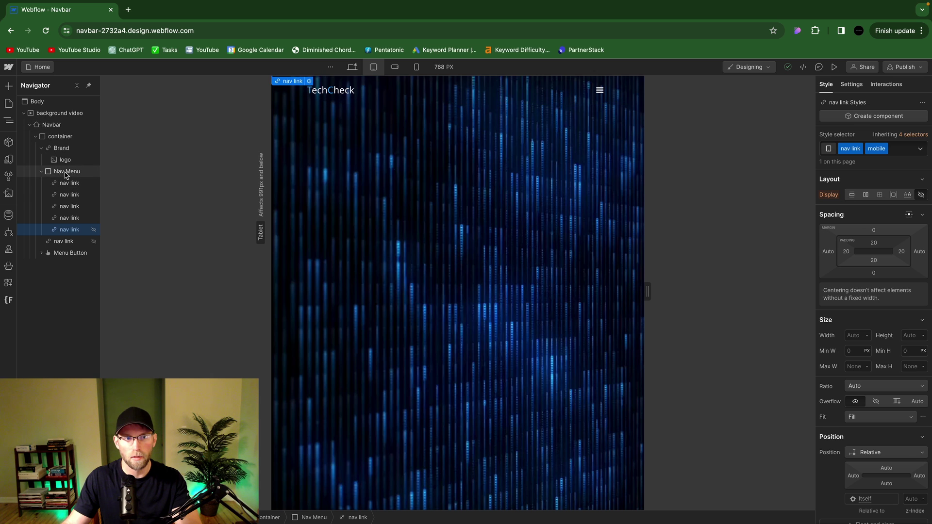
{"action": "left_click", "coordinate": [66, 172]}
{"action": "left_click", "coordinate": [855, 86]}
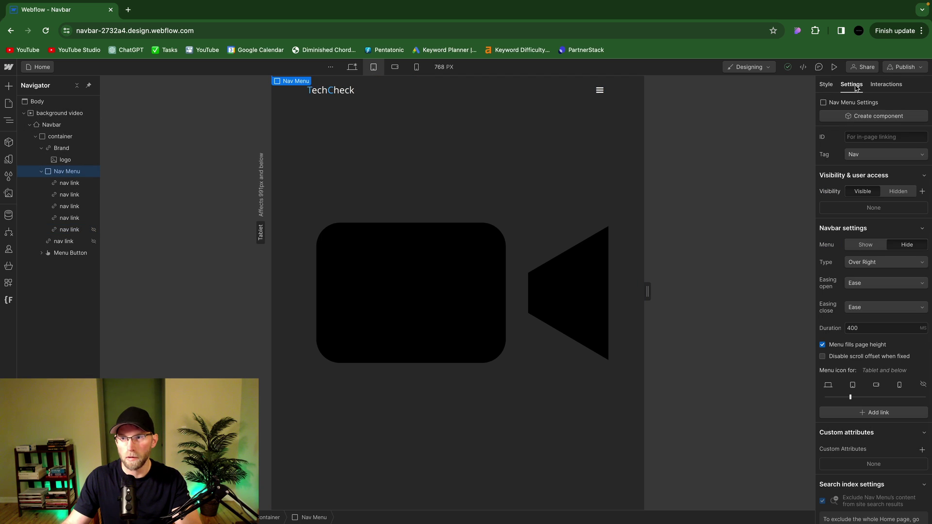
{"action": "left_click", "coordinate": [869, 247]}
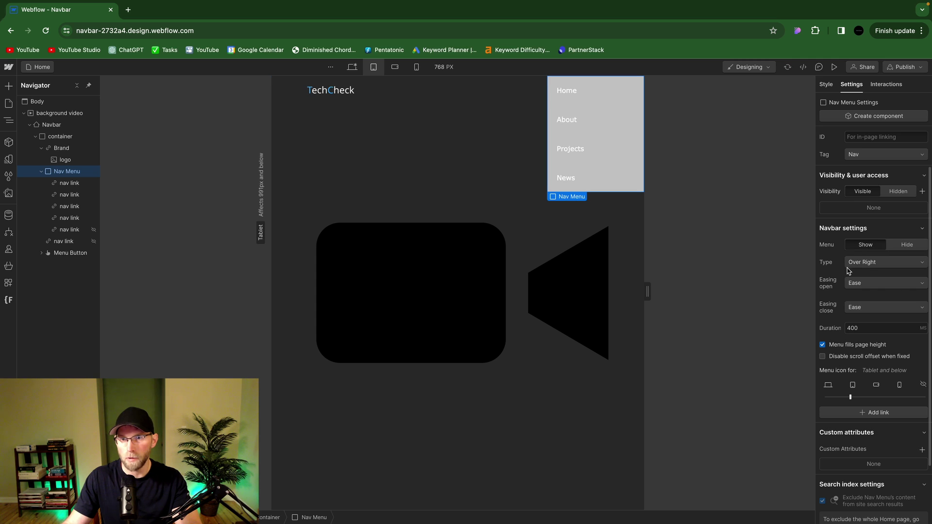
Set the mobile Contact link's Display to block in the tablet menu
{"action": "left_click", "coordinate": [68, 230]}
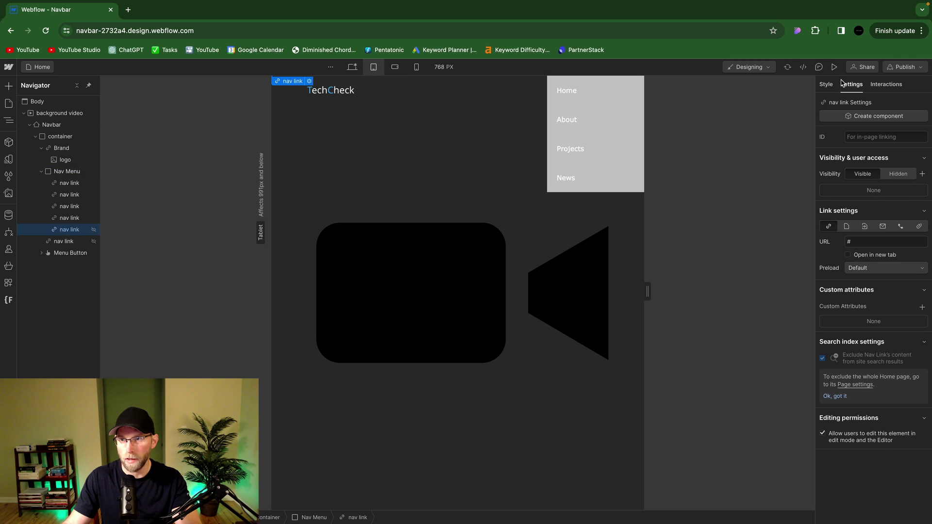
{"action": "left_click", "coordinate": [826, 85]}
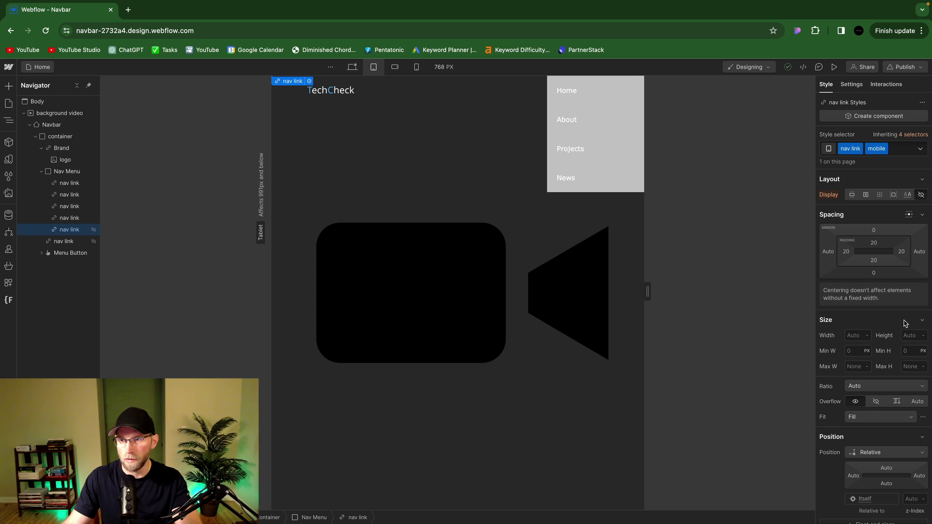
{"action": "left_click", "coordinate": [852, 195]}
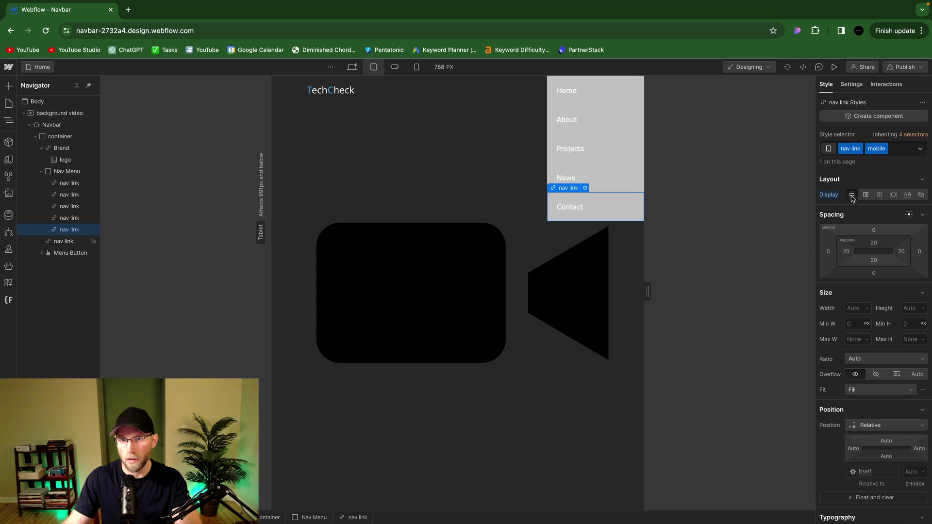
{"action": "left_click", "coordinate": [507, 223]}
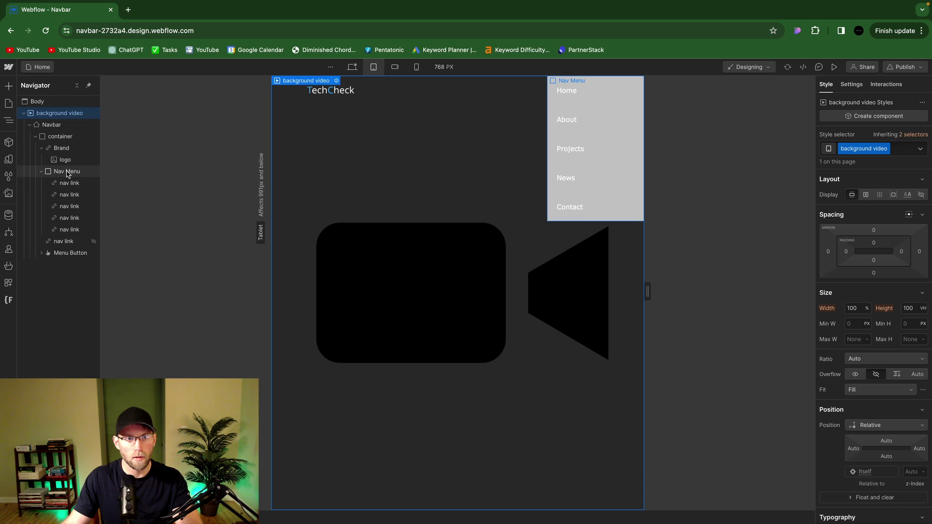
Give the Nav Menu a near-black background colour
{"action": "left_click", "coordinate": [66, 173]}
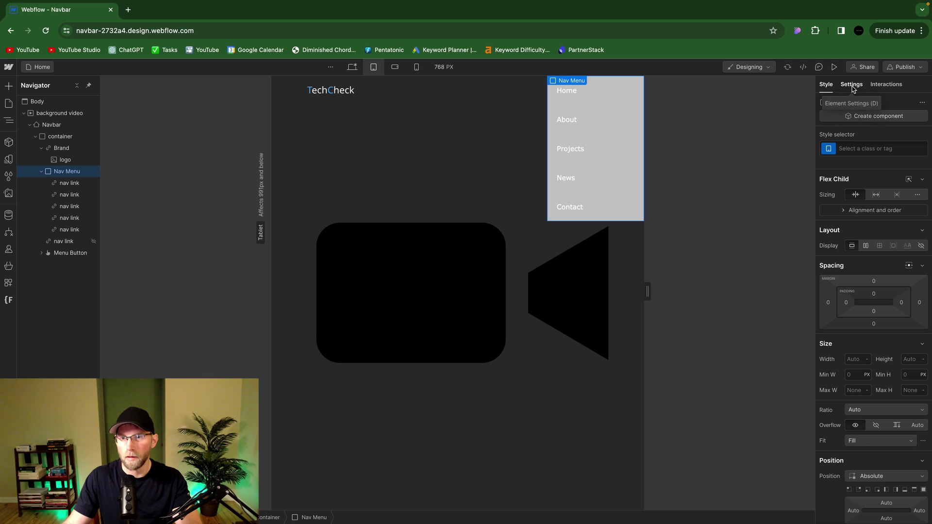
{"action": "scroll", "coordinate": [872, 340], "scroll_direction": "down", "scroll_amount": 3}
{"action": "scroll", "coordinate": [872, 335], "scroll_direction": "down", "scroll_amount": 3}
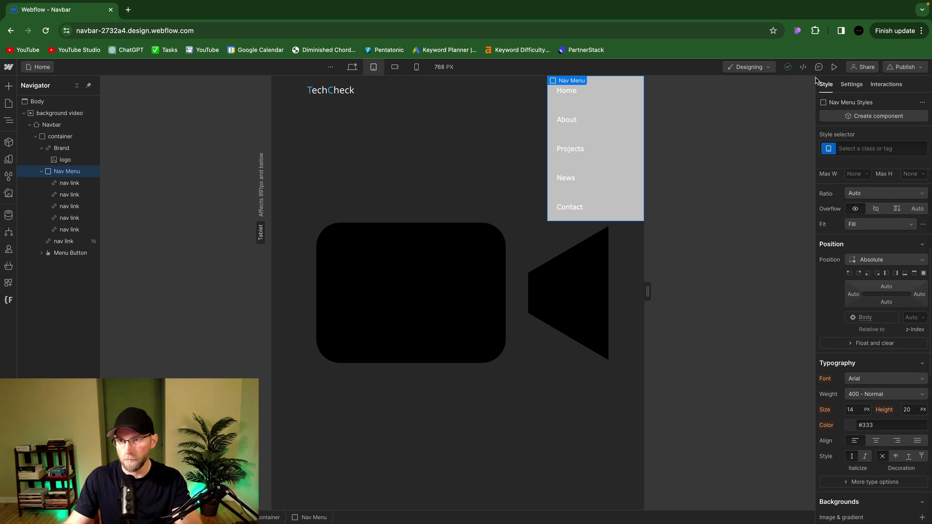
{"action": "scroll", "coordinate": [867, 465], "scroll_direction": "down", "scroll_amount": 2}
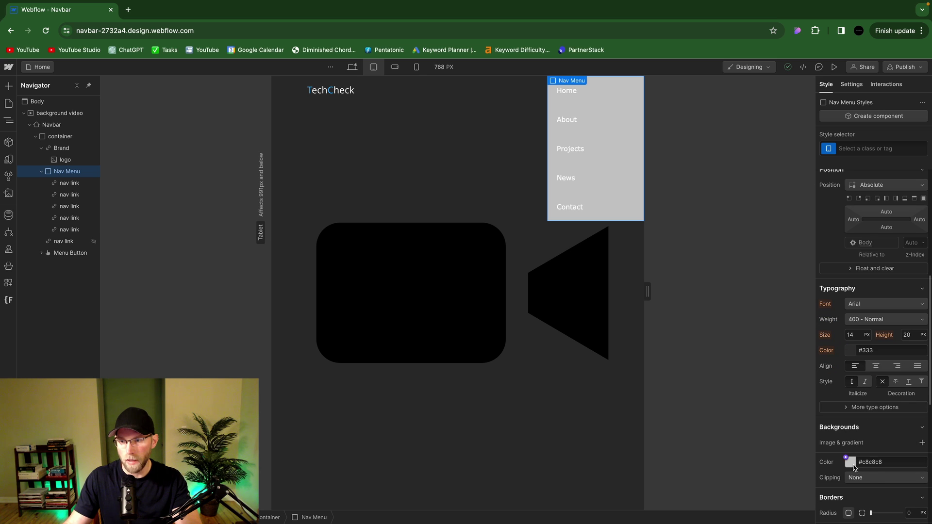
{"action": "left_click", "coordinate": [851, 462]}
{"action": "left_click_drag", "start_coordinate": [822, 374], "coordinate": [823, 383]}
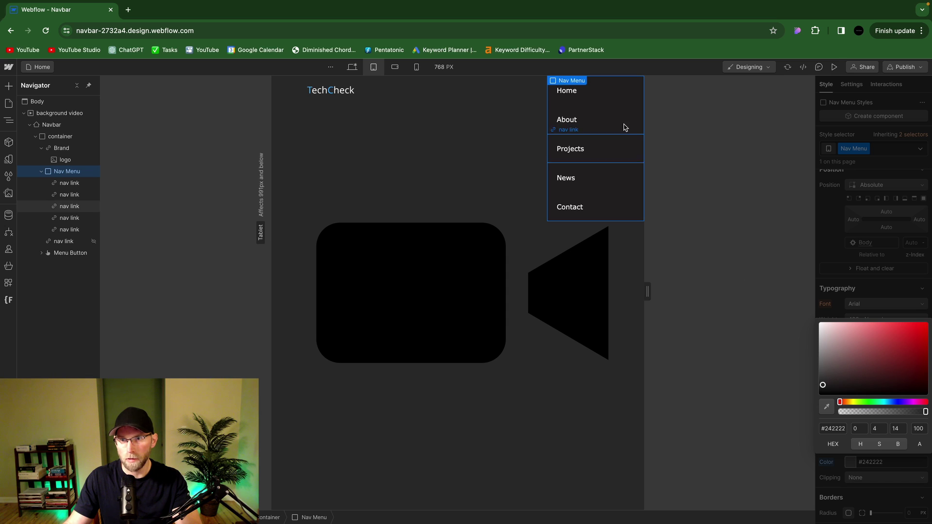
{"action": "left_click", "coordinate": [849, 228]}
Set the Nav Menu's width to 100% and height to 100vh
{"action": "scroll", "coordinate": [852, 236], "scroll_direction": "up", "scroll_amount": 6}
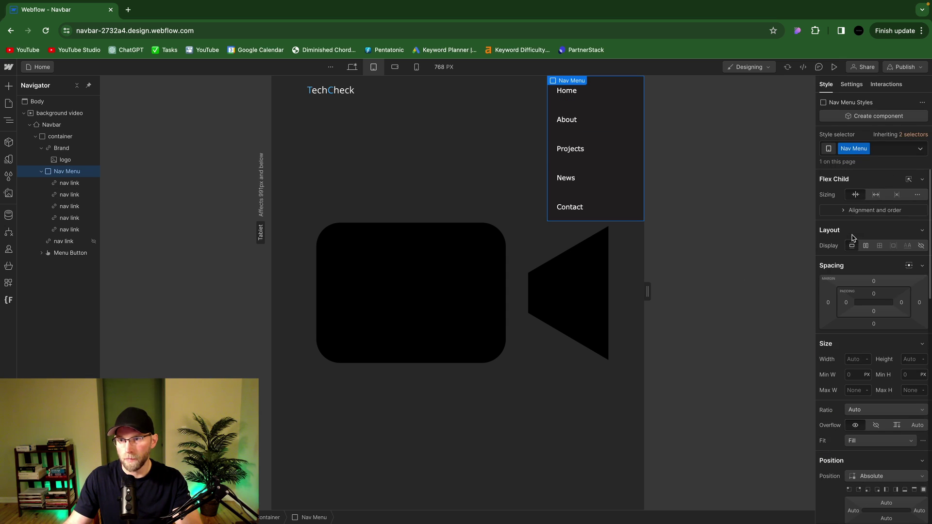
{"action": "left_click", "coordinate": [858, 359]}
{"action": "type", "text": "100"}
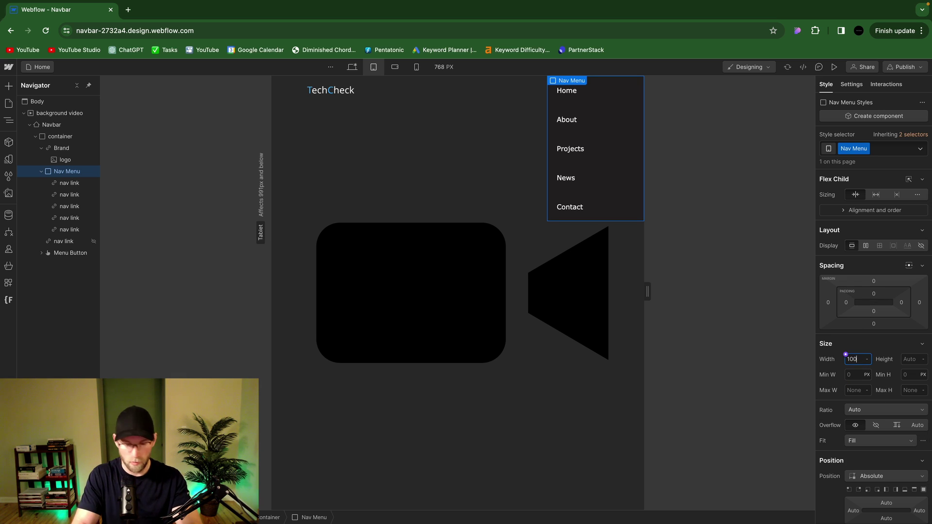
{"action": "key", "text": "Return"}
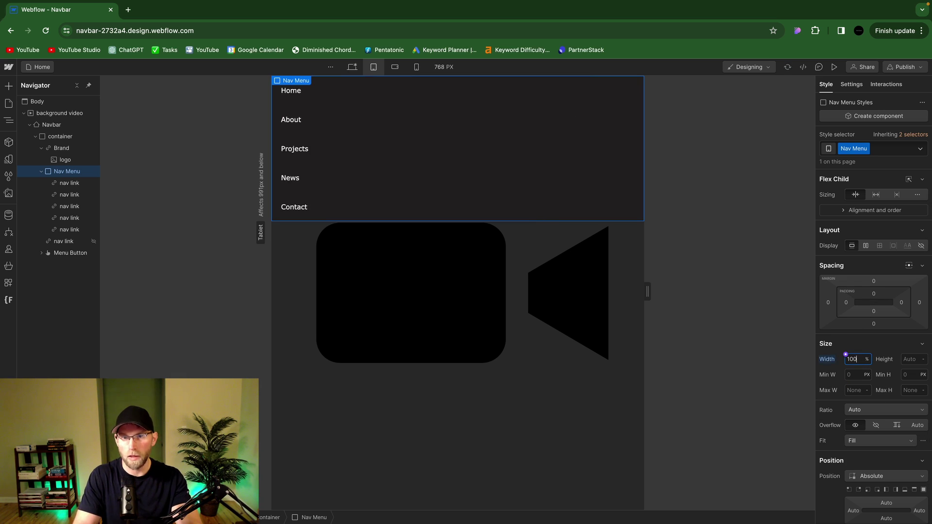
{"action": "left_click", "coordinate": [911, 359]}
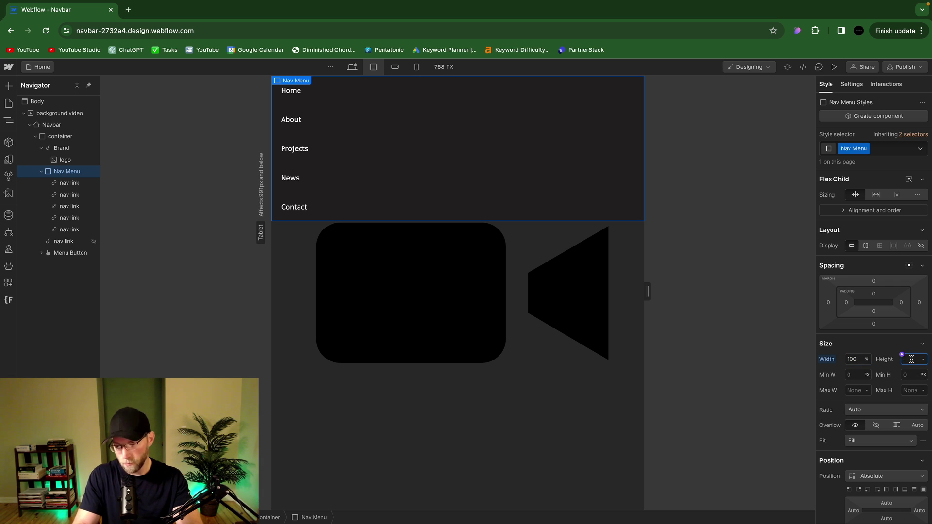
{"action": "type", "text": "100vh"}
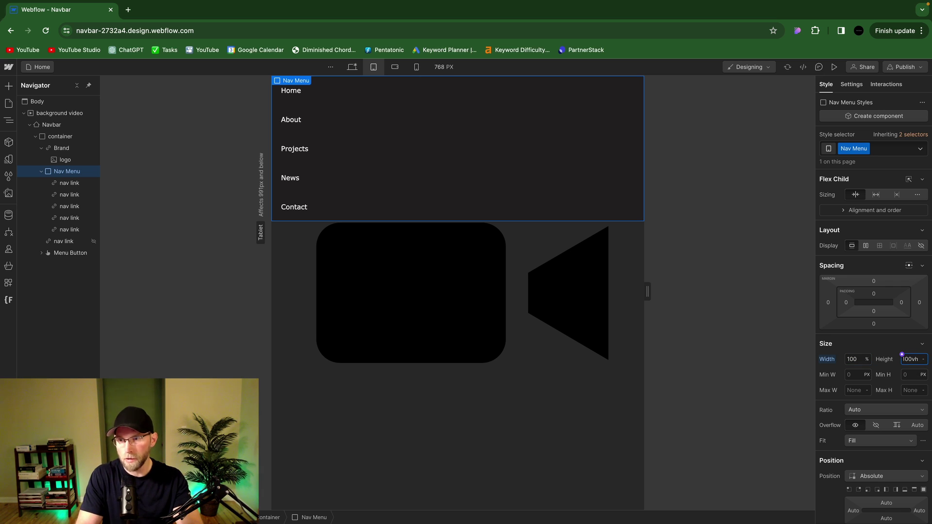
{"action": "key", "text": "Return"}
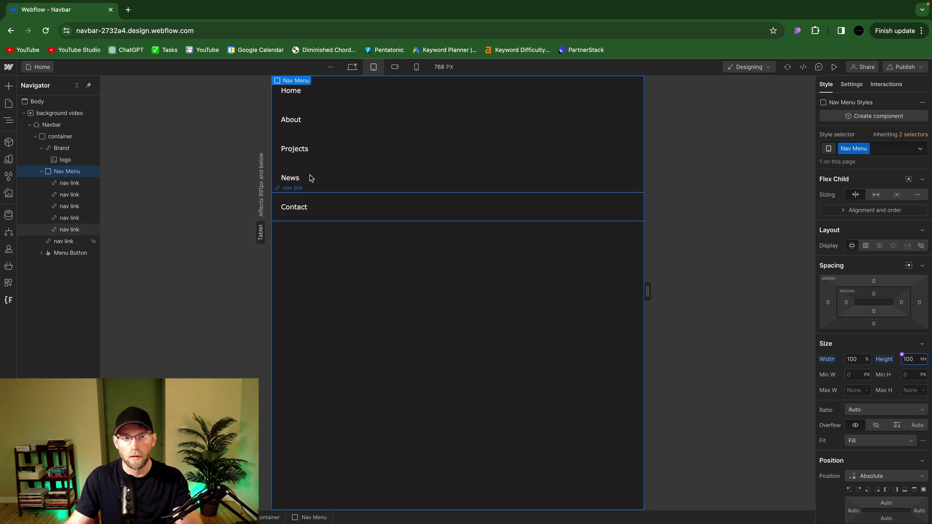
{"action": "left_click", "coordinate": [511, 183]}
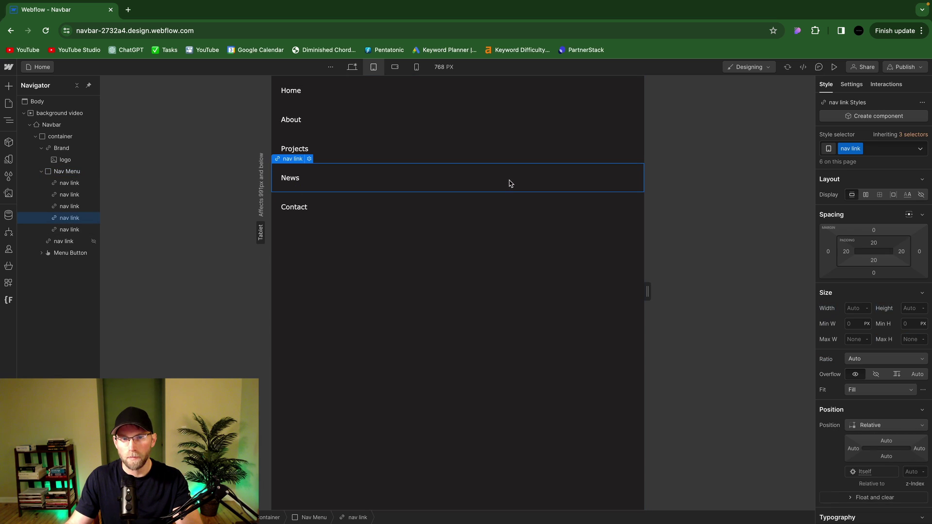
Center-align the text of the Nav Menu and the nav links
{"action": "left_click", "coordinate": [71, 173]}
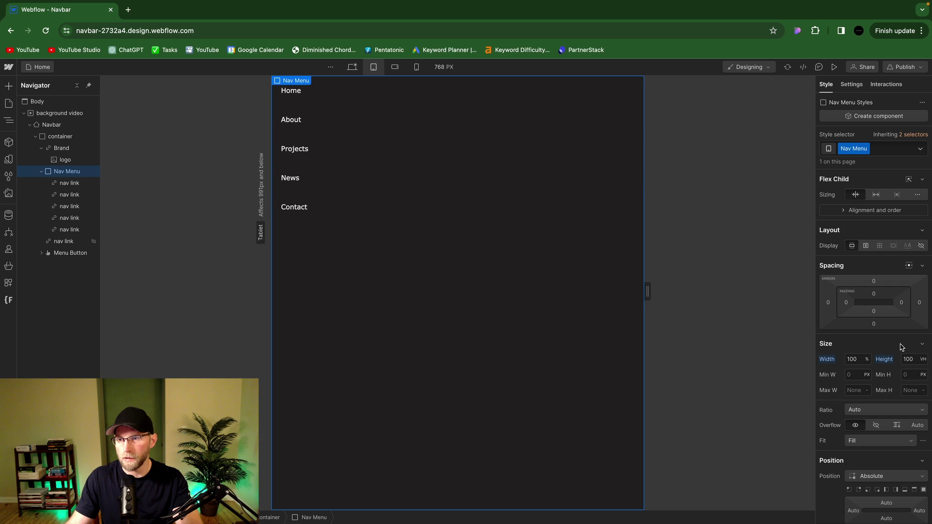
{"action": "scroll", "coordinate": [891, 371], "scroll_direction": "down", "scroll_amount": 4}
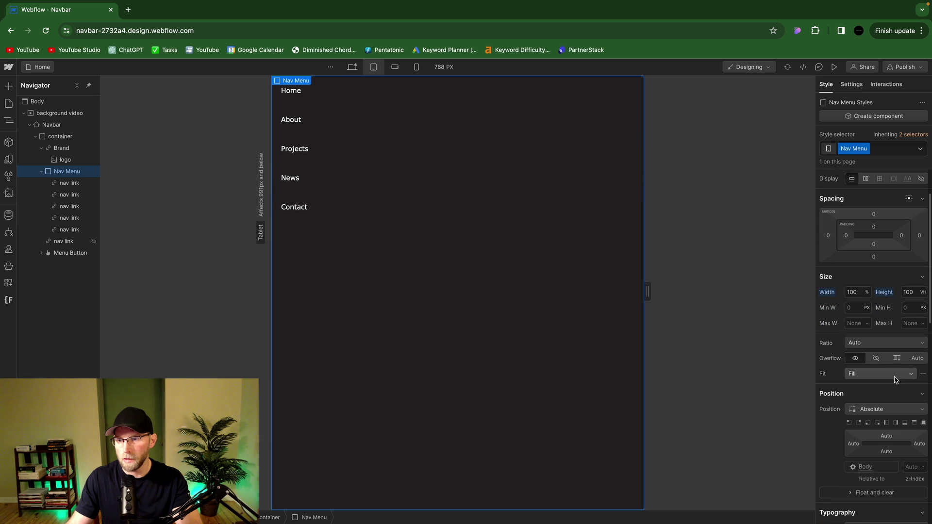
{"action": "scroll", "coordinate": [894, 408], "scroll_direction": "down", "scroll_amount": 4}
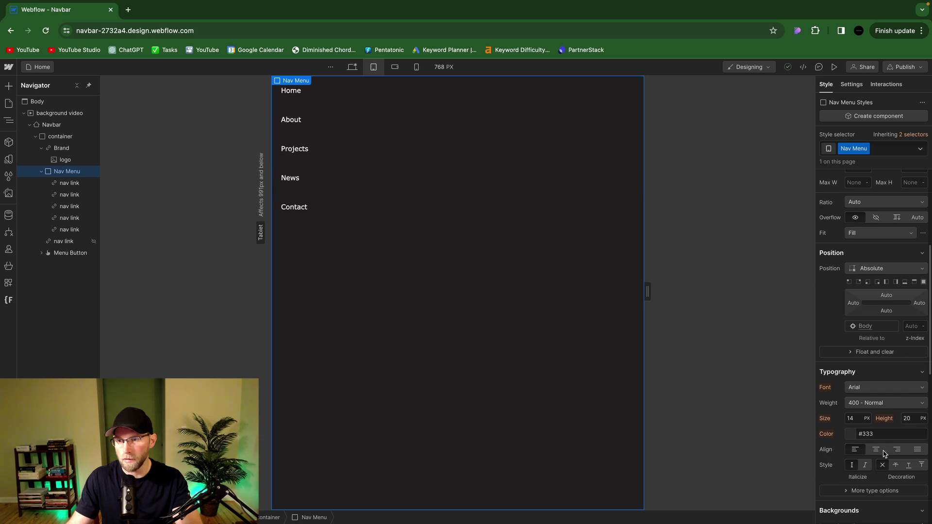
{"action": "left_click", "coordinate": [876, 450]}
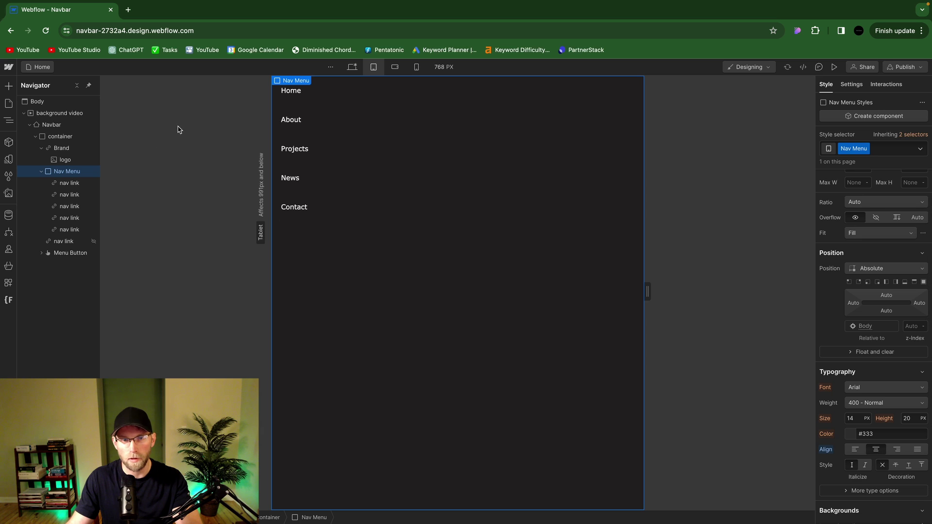
{"action": "left_click", "coordinate": [304, 179]}
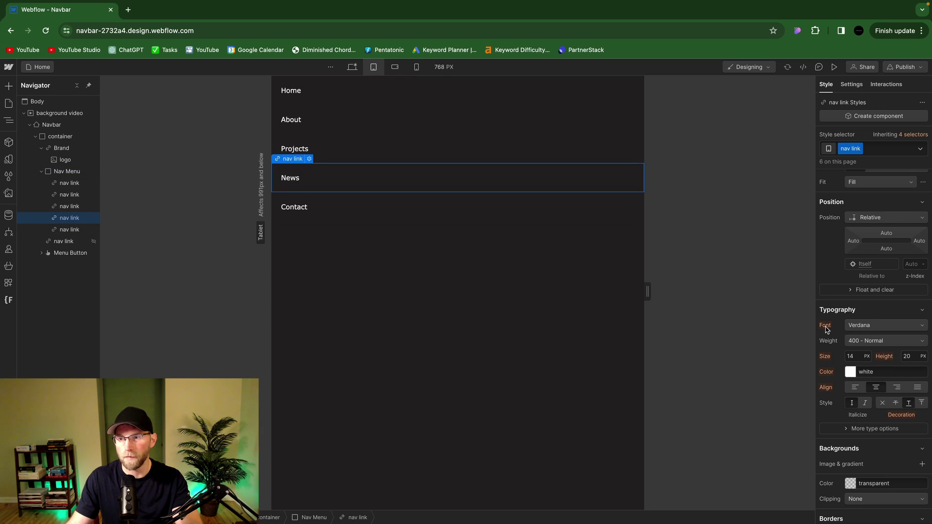
{"action": "left_click", "coordinate": [880, 391]}
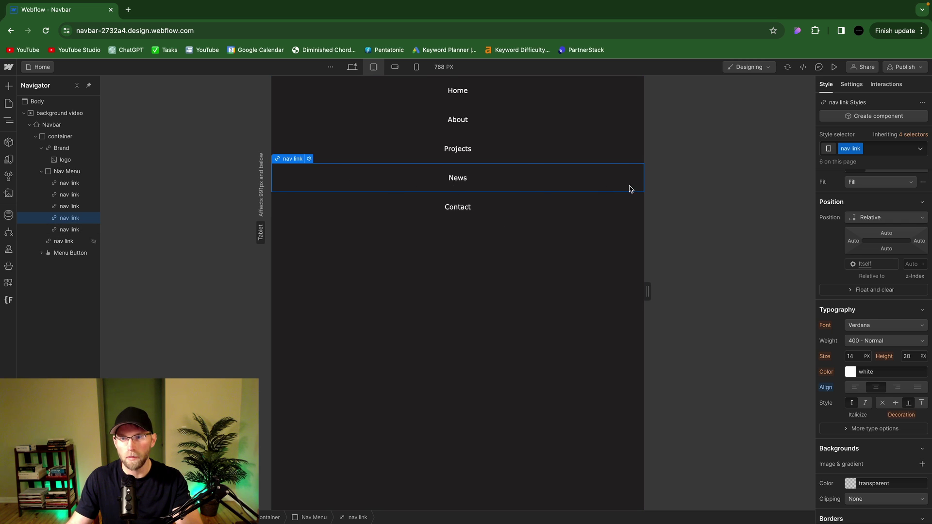
Make nav links 30% wide and give the Nav Menu 33 px top padding
{"action": "scroll", "coordinate": [890, 269], "scroll_direction": "up", "scroll_amount": 5}
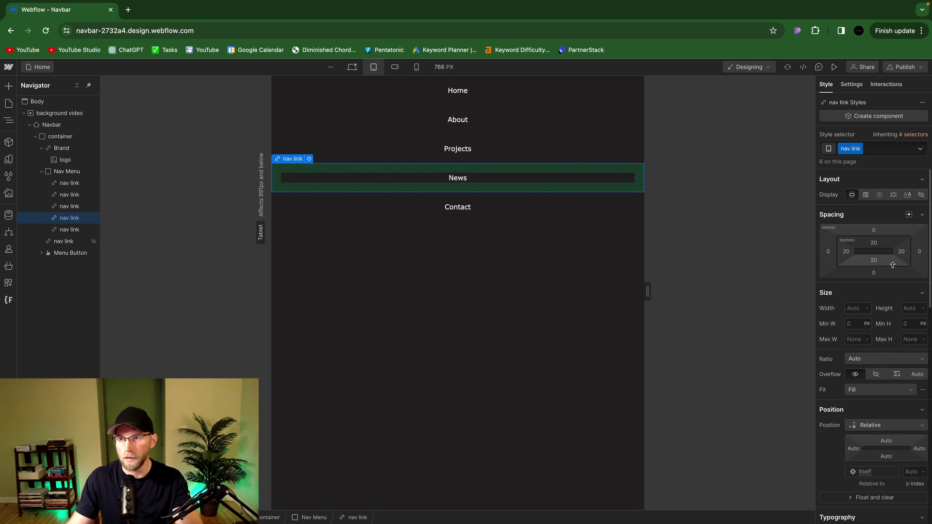
{"action": "left_click", "coordinate": [857, 306]}
{"action": "type", "text": "30"}
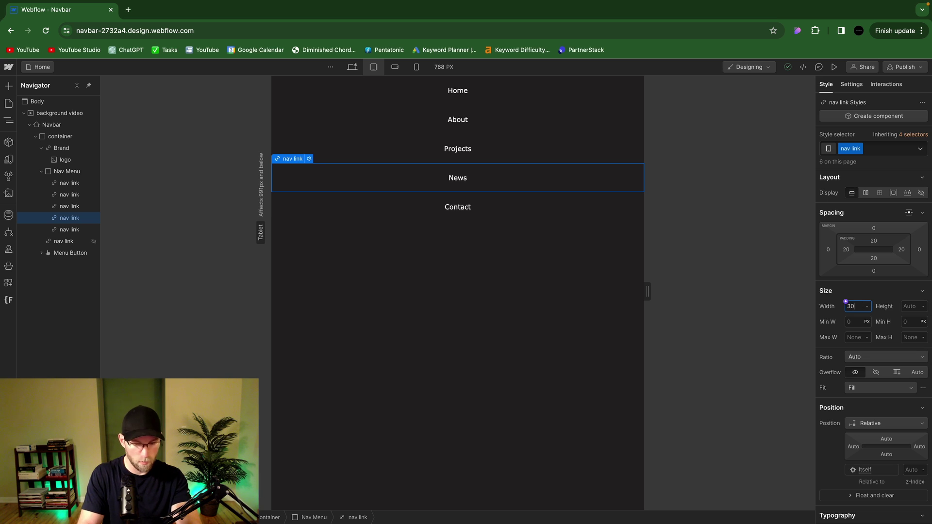
{"action": "type", "text": "%"}
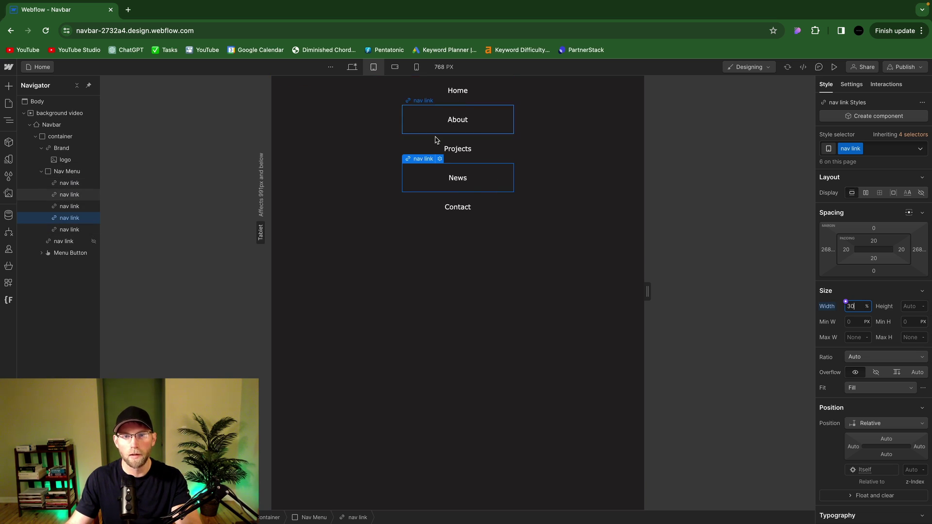
{"action": "left_click", "coordinate": [68, 172]}
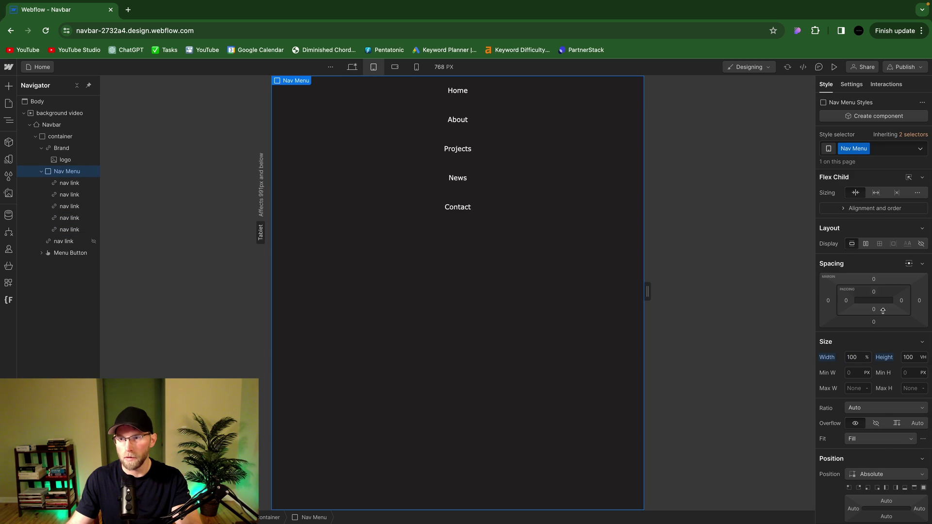
{"action": "left_click_drag", "start_coordinate": [888, 292], "coordinate": [888, 308]}
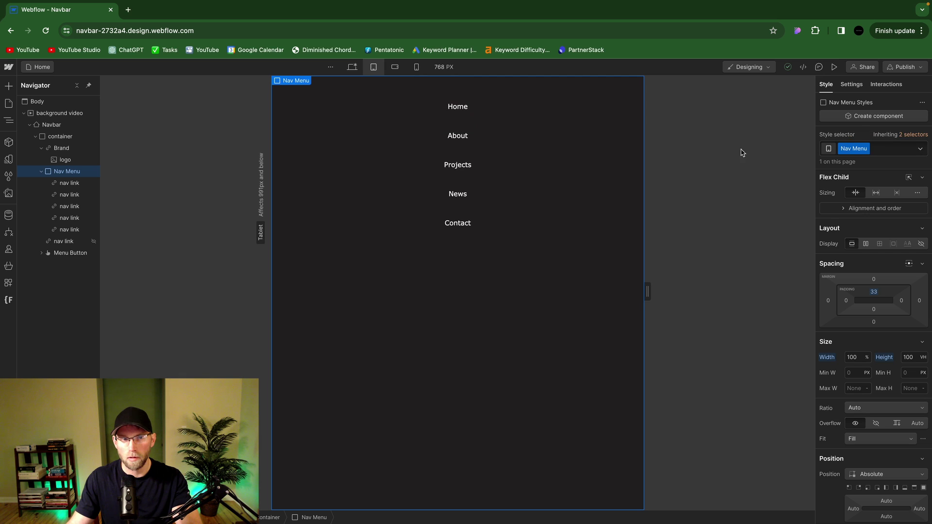
Give the menu button a z-index of 2
{"action": "left_click", "coordinate": [63, 253]}
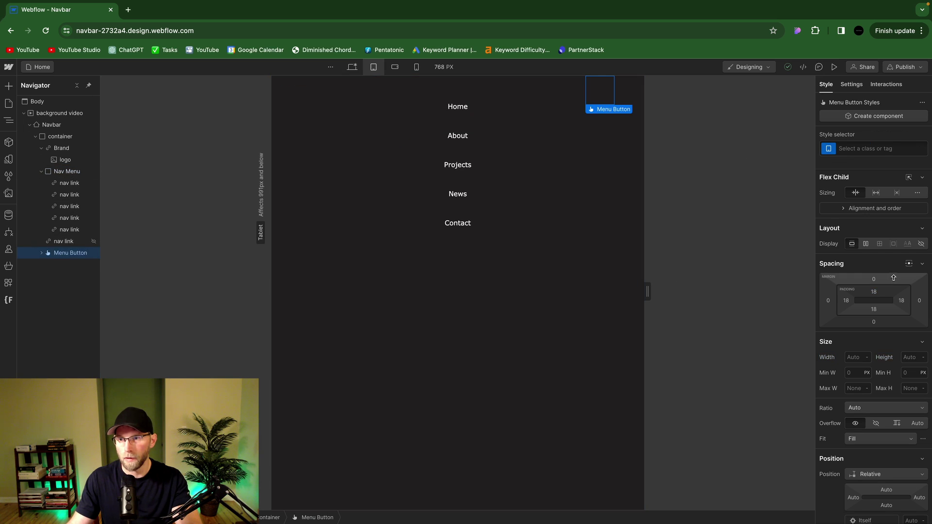
{"action": "scroll", "coordinate": [874, 316], "scroll_direction": "down", "scroll_amount": 3}
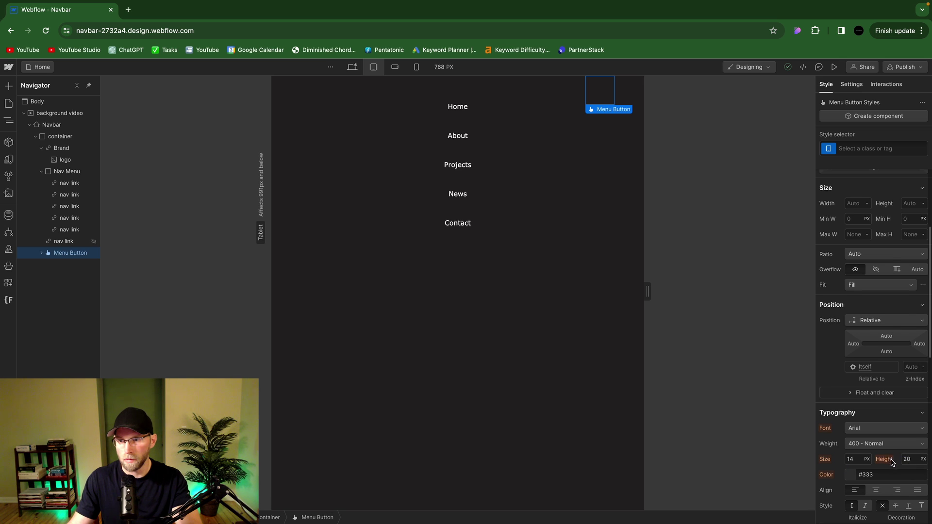
{"action": "scroll", "coordinate": [911, 461], "scroll_direction": "down", "scroll_amount": 1}
{"action": "left_click", "coordinate": [914, 313]}
{"action": "type", "text": "2"}
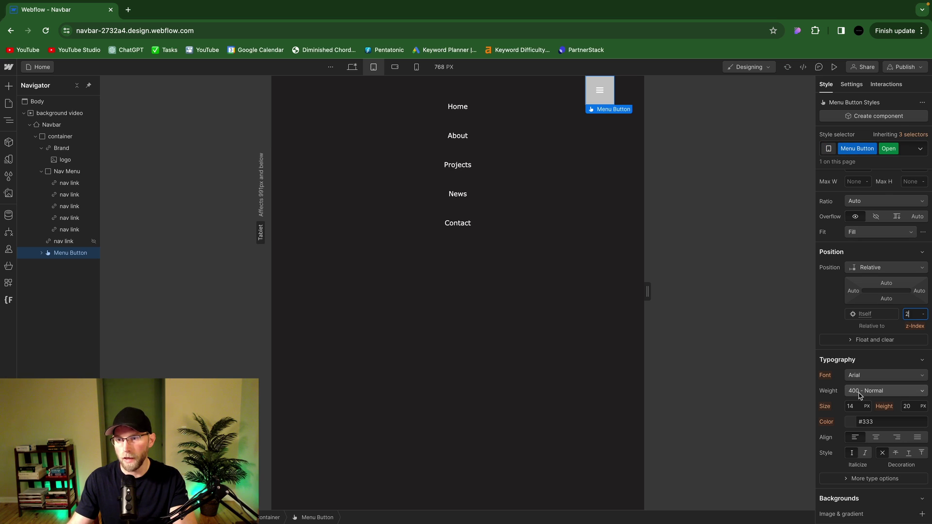
Make the menu button's background fully transparent
{"action": "scroll", "coordinate": [862, 395], "scroll_direction": "down", "scroll_amount": 2}
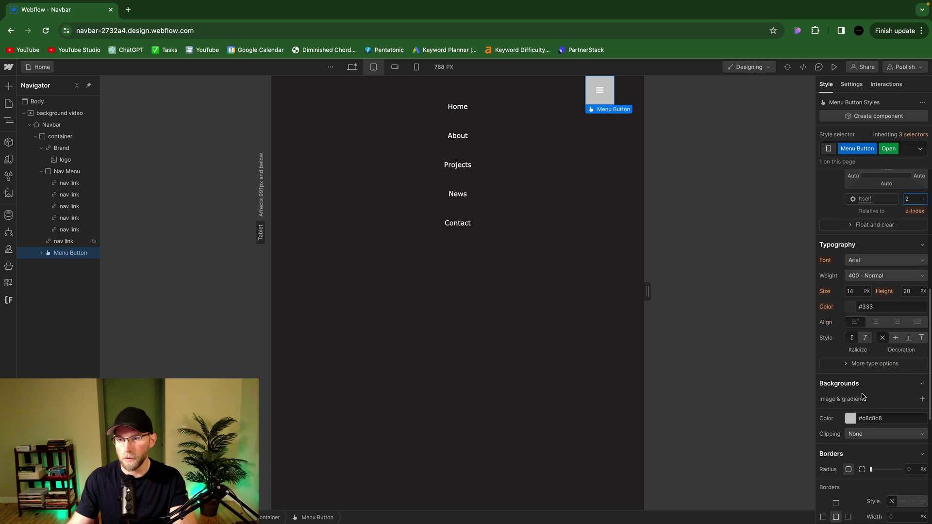
{"action": "left_click", "coordinate": [850, 419]}
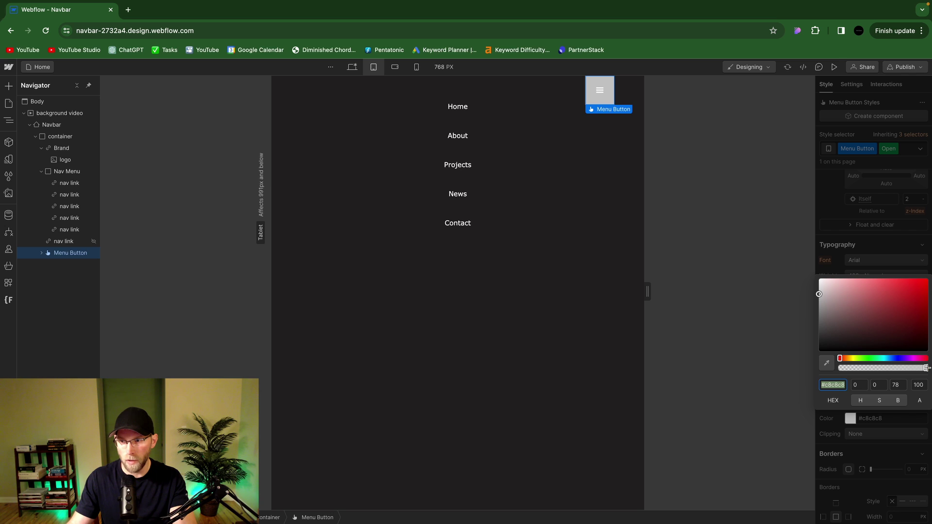
{"action": "left_click_drag", "start_coordinate": [926, 367], "coordinate": [840, 367]}
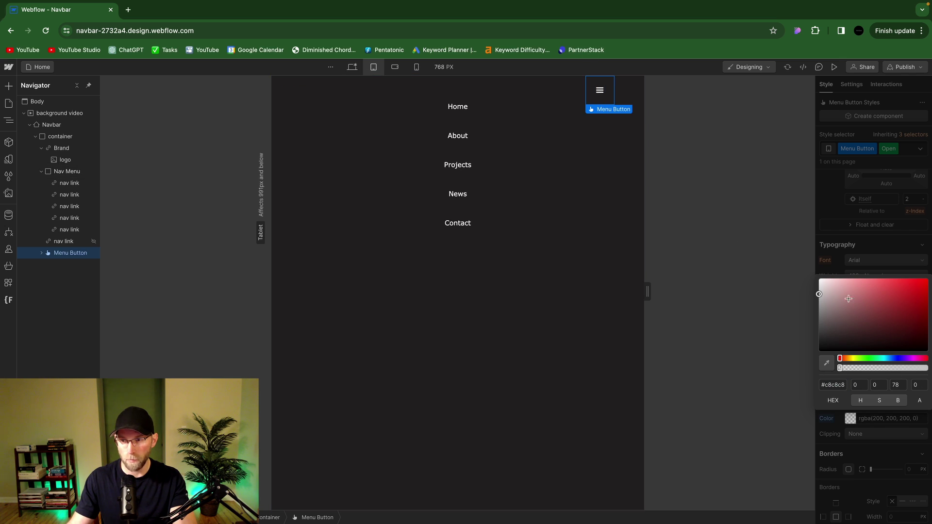
{"action": "left_click", "coordinate": [839, 251]}
Set the menu button's icon colour to white
{"action": "scroll", "coordinate": [857, 334], "scroll_direction": "up", "scroll_amount": 2}
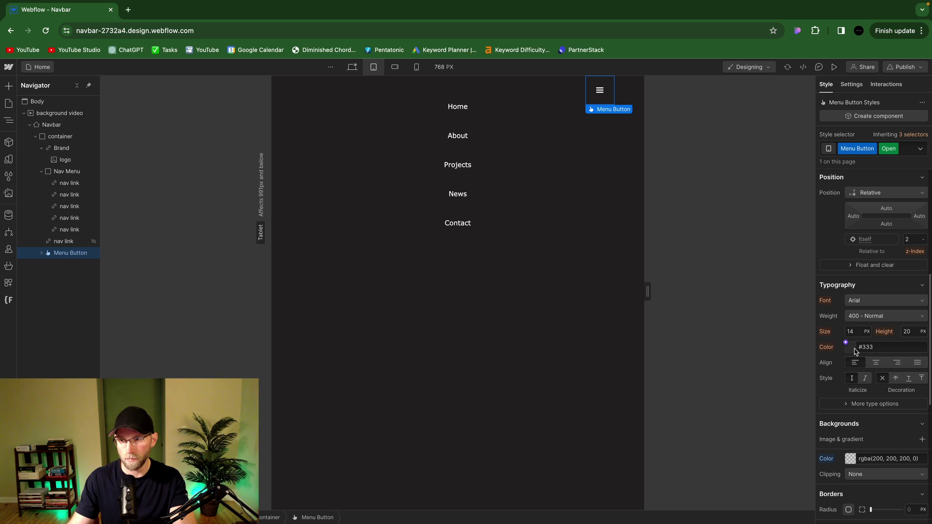
{"action": "left_click", "coordinate": [854, 352]}
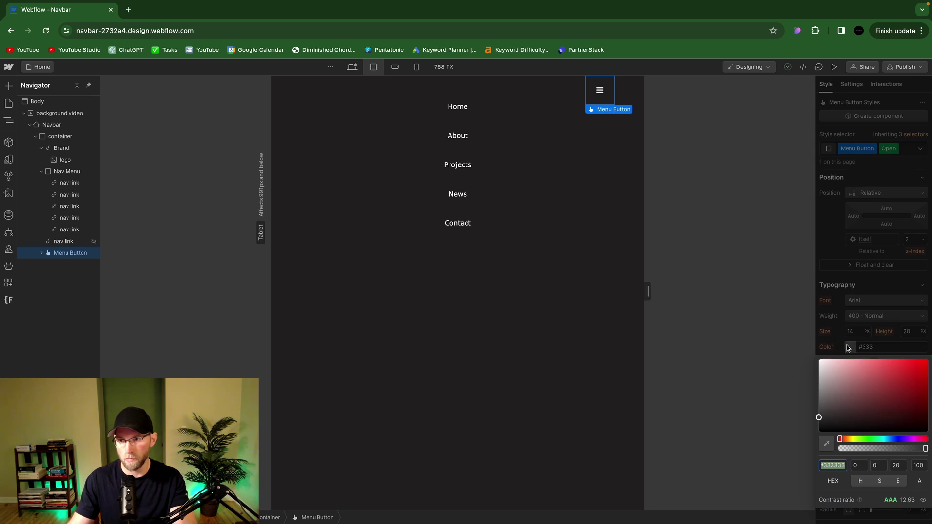
{"action": "left_click_drag", "start_coordinate": [820, 417], "coordinate": [791, 358]}
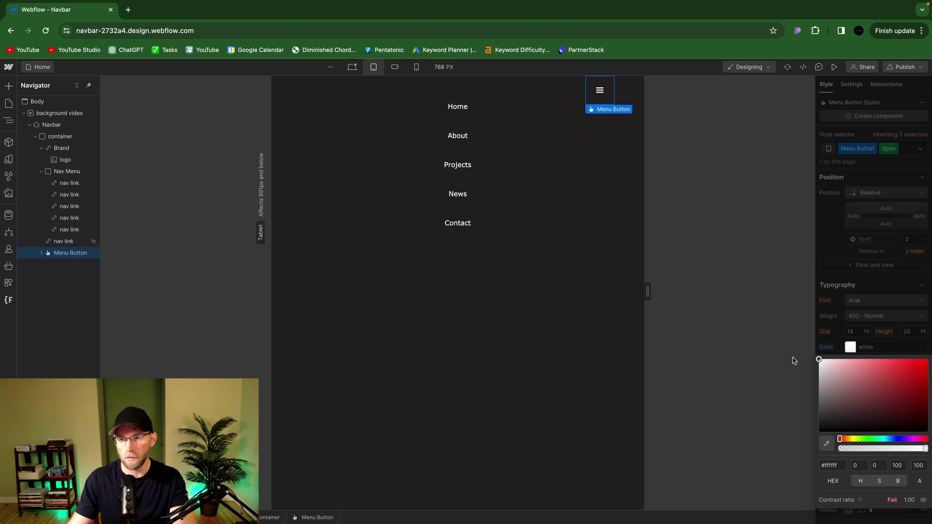
{"action": "left_click", "coordinate": [828, 330]}
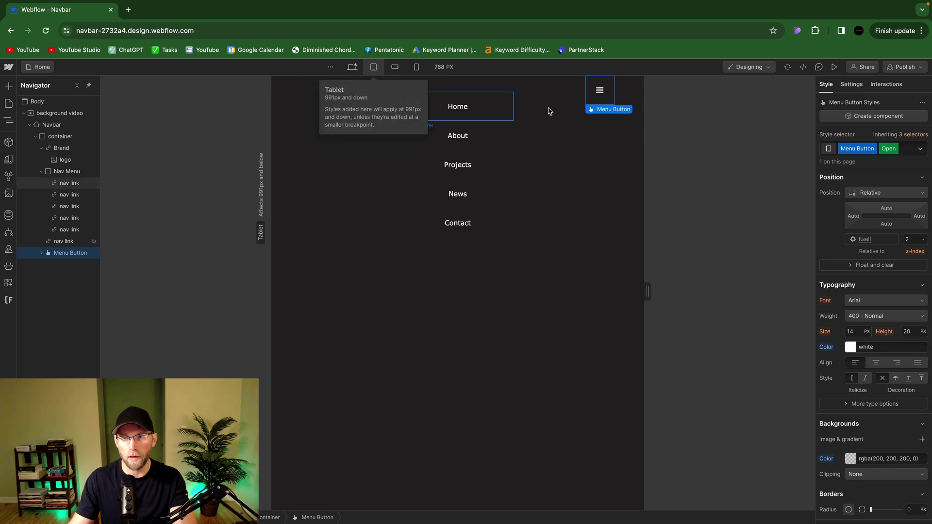
{"action": "left_click", "coordinate": [352, 66]}
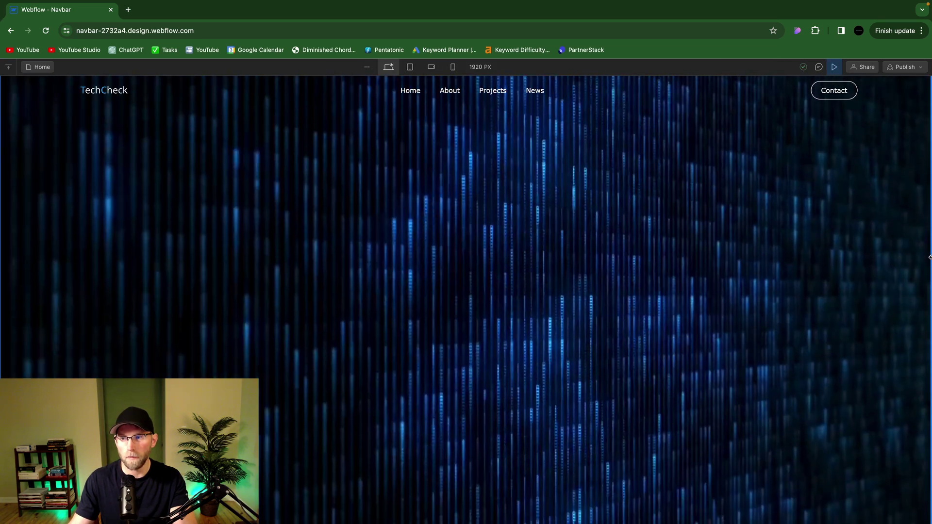
{"action": "left_click_drag", "start_coordinate": [930, 257], "coordinate": [728, 271]}
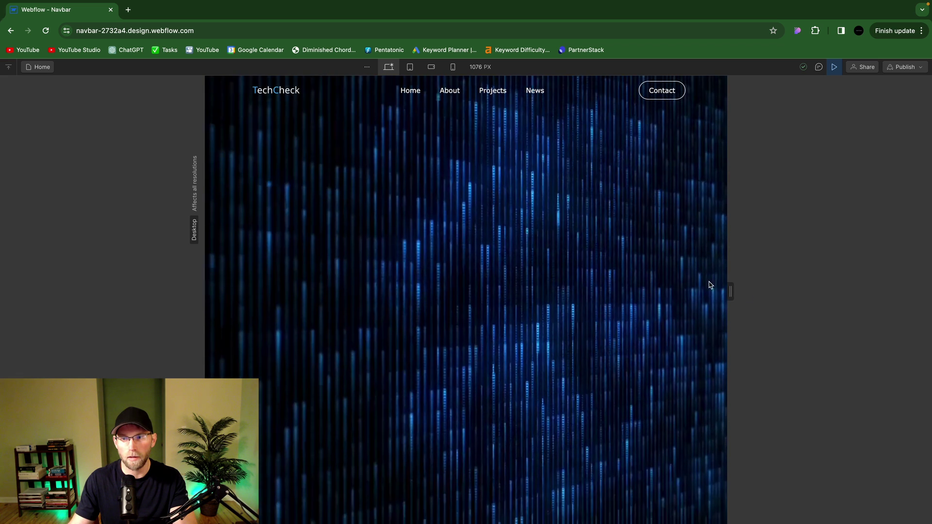
{"action": "left_click_drag", "start_coordinate": [731, 291], "coordinate": [664, 292]}
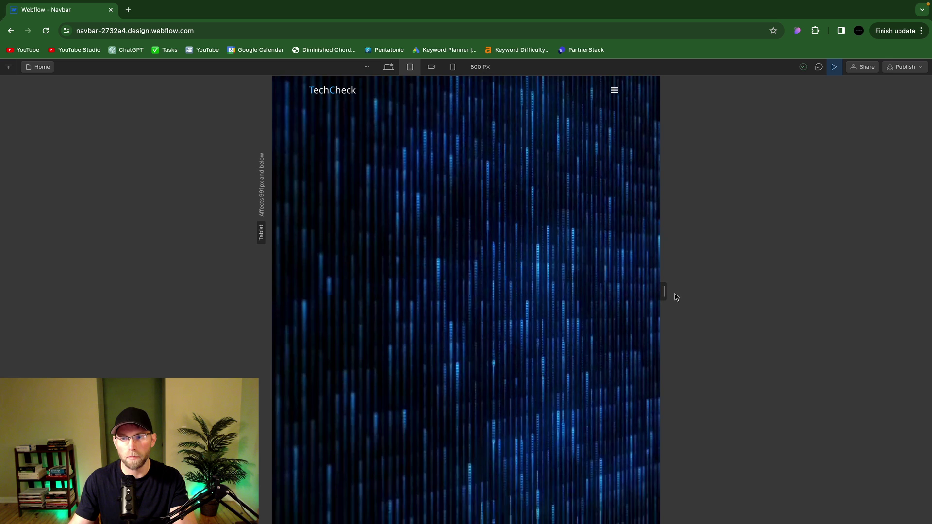
{"action": "left_click", "coordinate": [614, 90]}
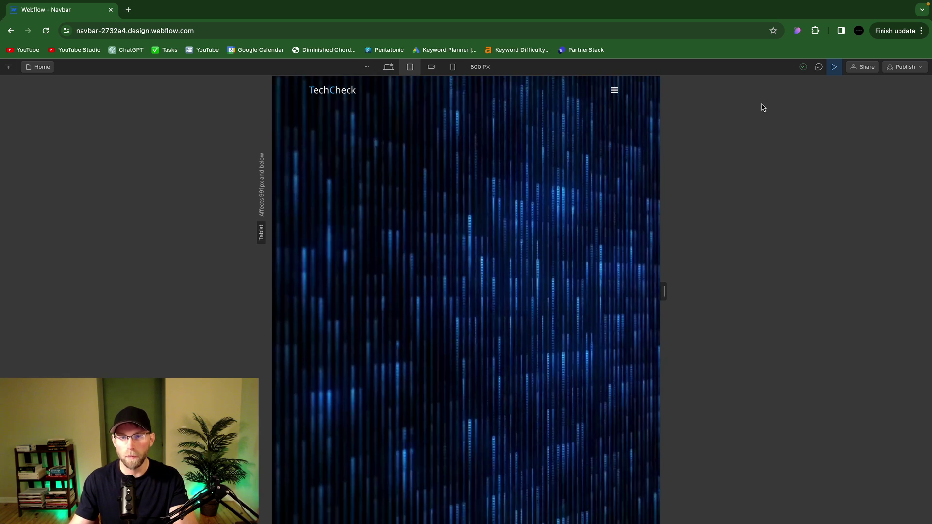
{"action": "left_click_drag", "start_coordinate": [666, 296], "coordinate": [899, 292]}
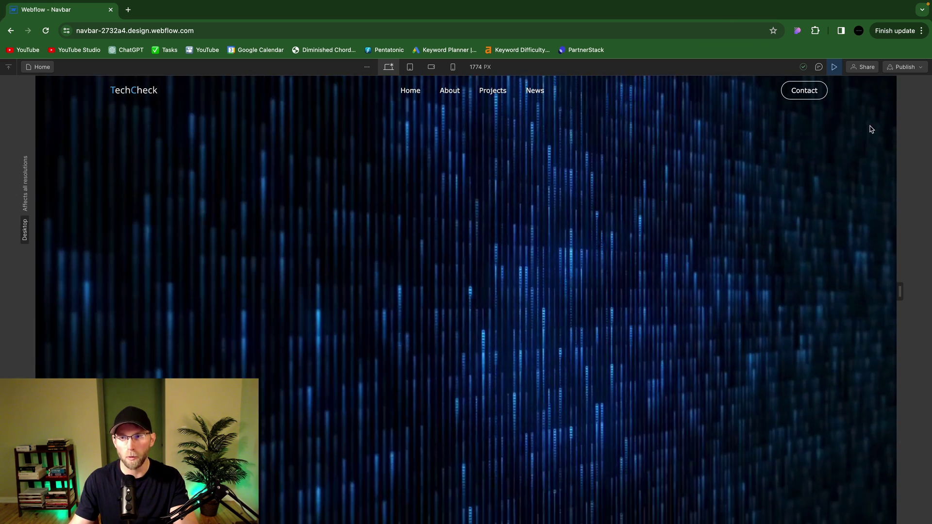
{"action": "left_click", "coordinate": [834, 67]}
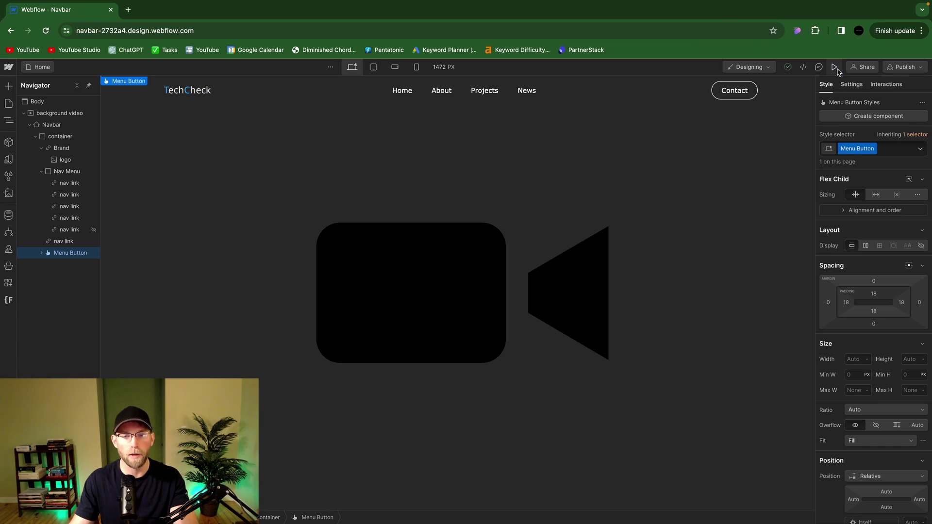